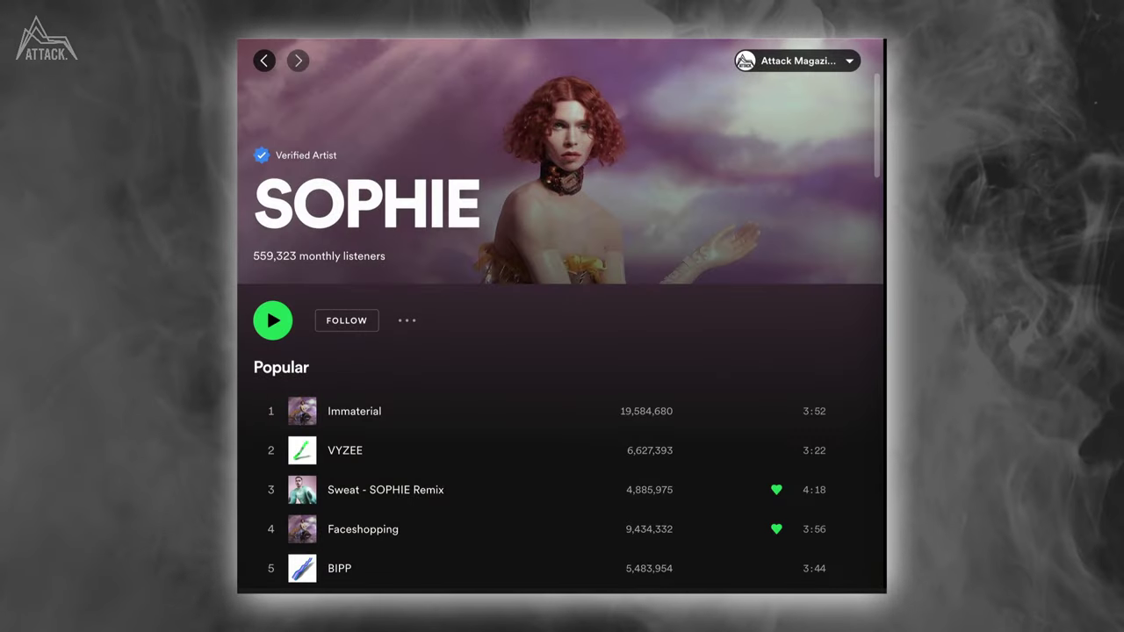
Scroll through the finished Wavetable bass patch to show its Kicked wavetable and Classic unison
scroll(561, 351, down, 2)
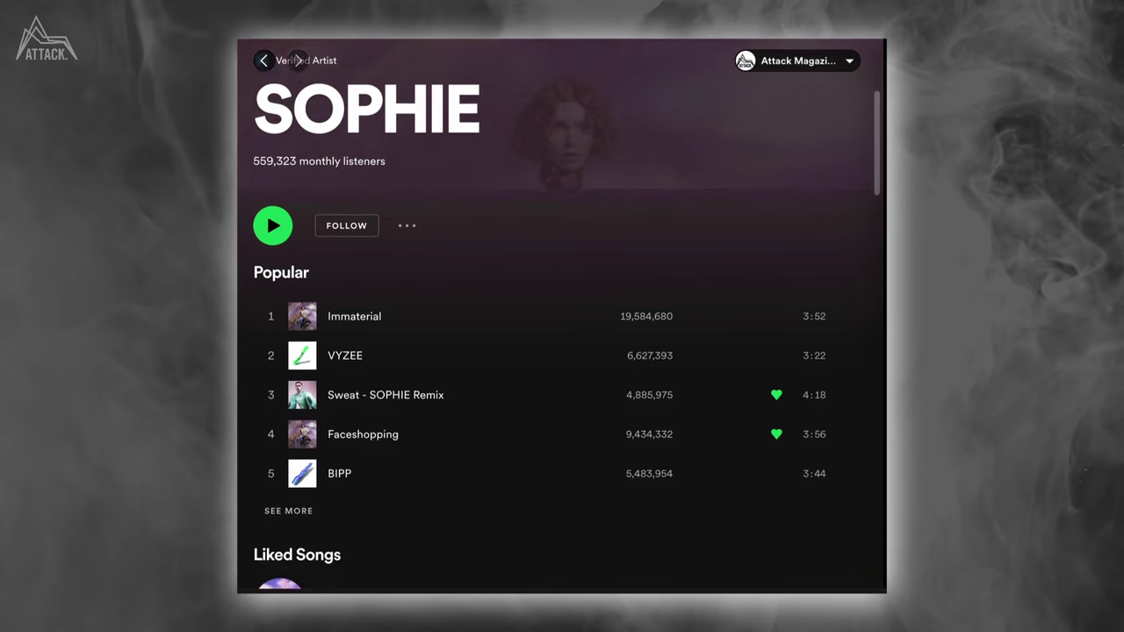
scroll(562, 351, down, 3)
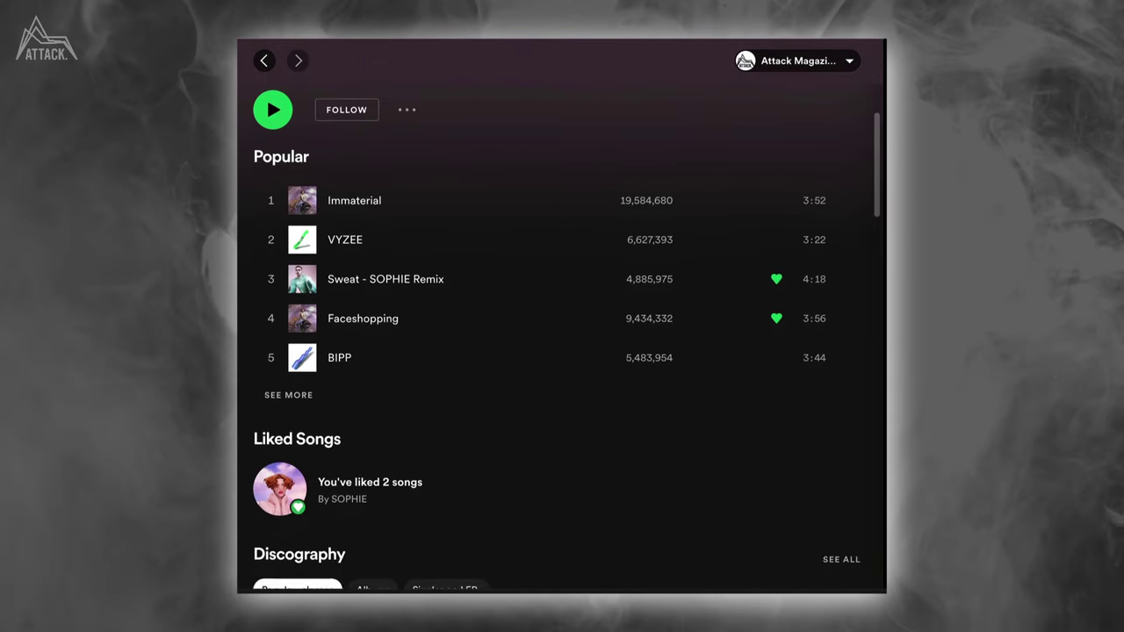
scroll(562, 351, down, 3)
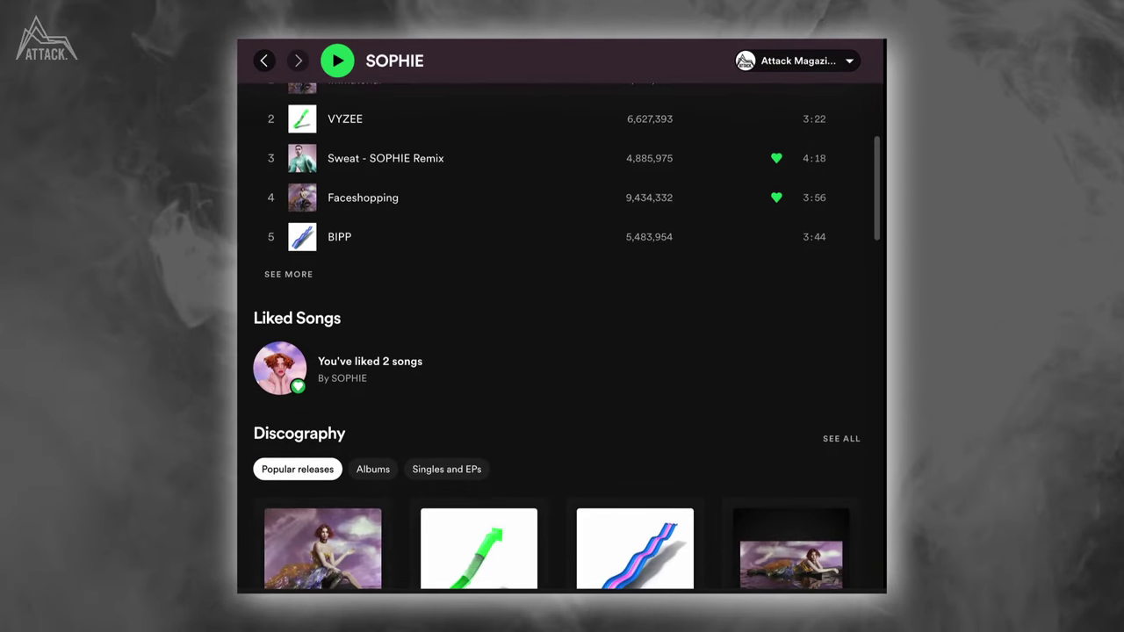
scroll(562, 351, up, 2)
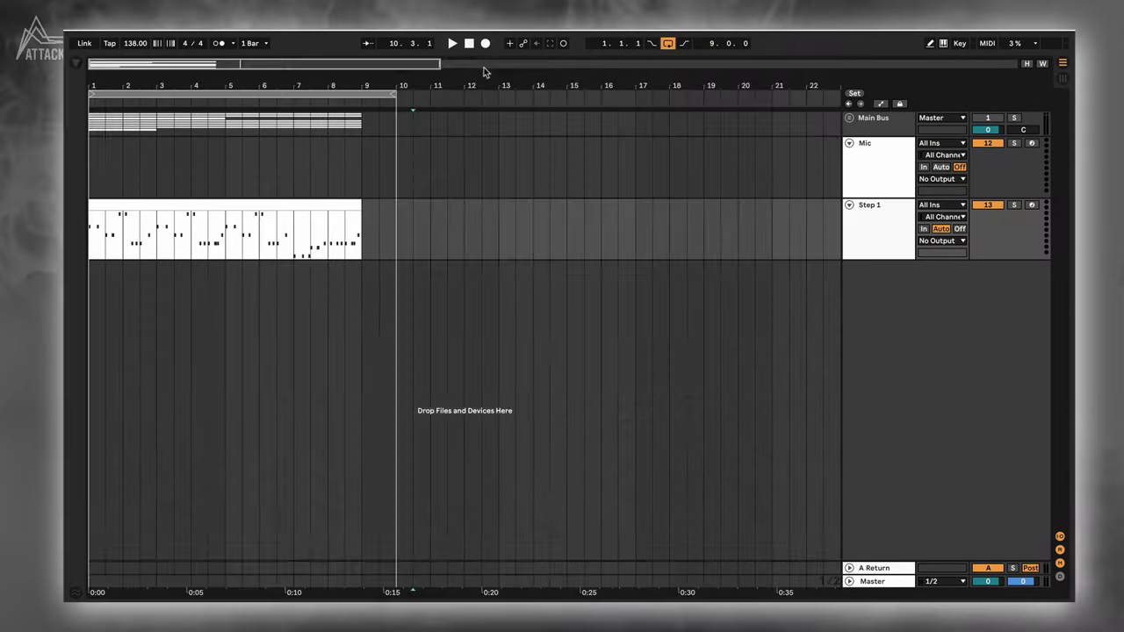
Load a fresh Wavetable from a 'wave' browser search, keeping Osc 1 on Basics > Basic Shapes
key(ctrl+f)
text(wave)
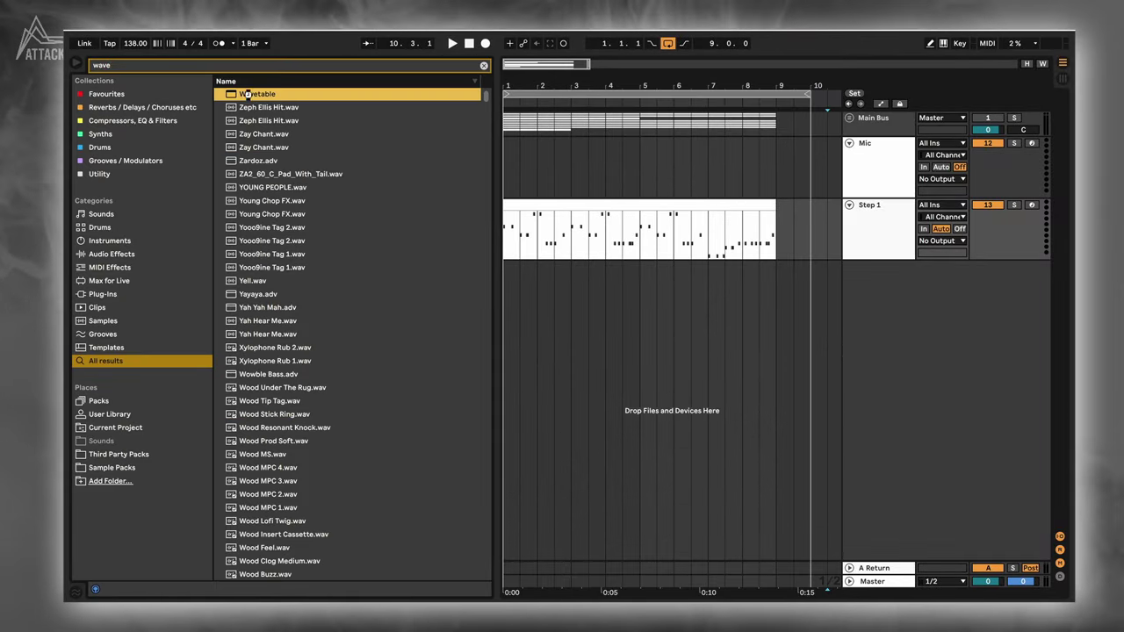
double_click(255, 94)
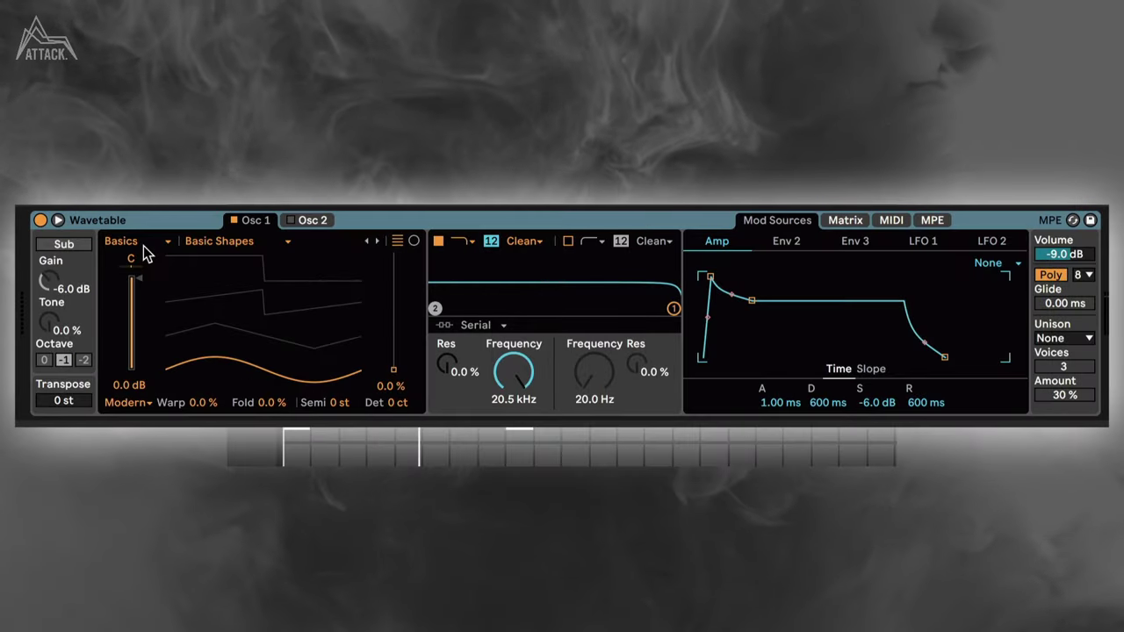
click(143, 245)
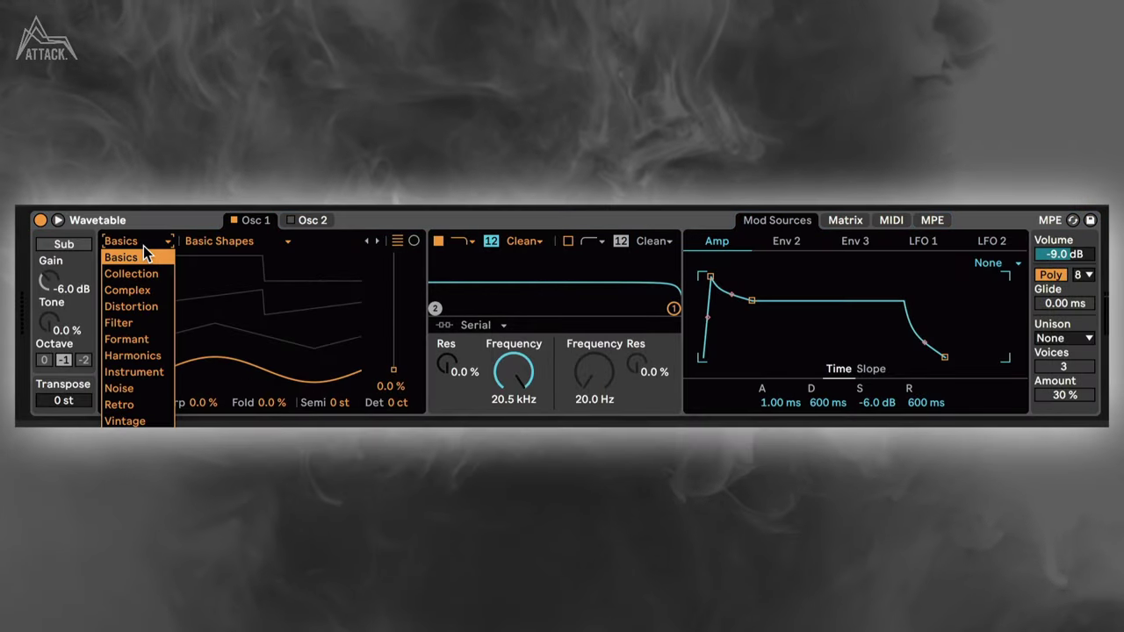
click(143, 246)
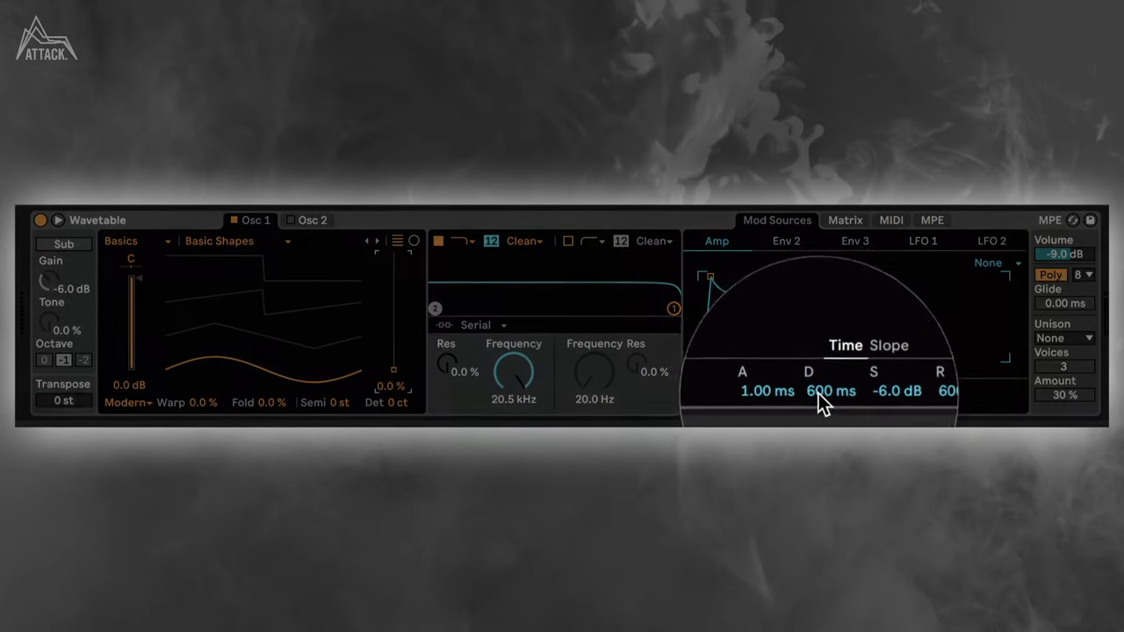
Set the amp envelope to 275 ms decay, -8 dB sustain and 325 ms release
text(75)
key(Return)
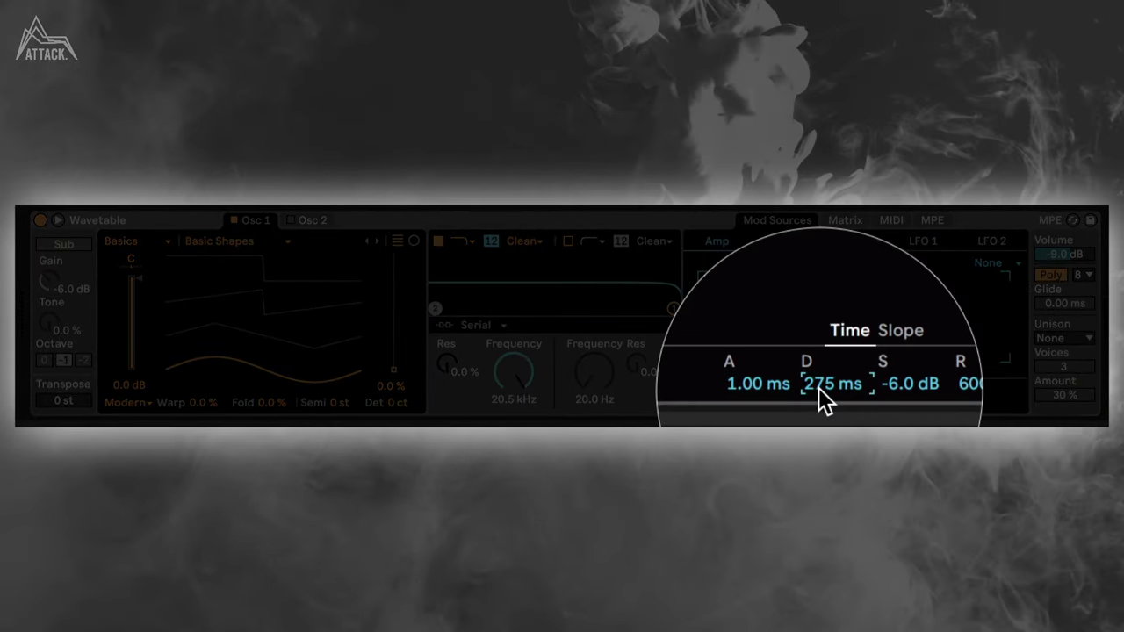
click(878, 387)
text(-8.)
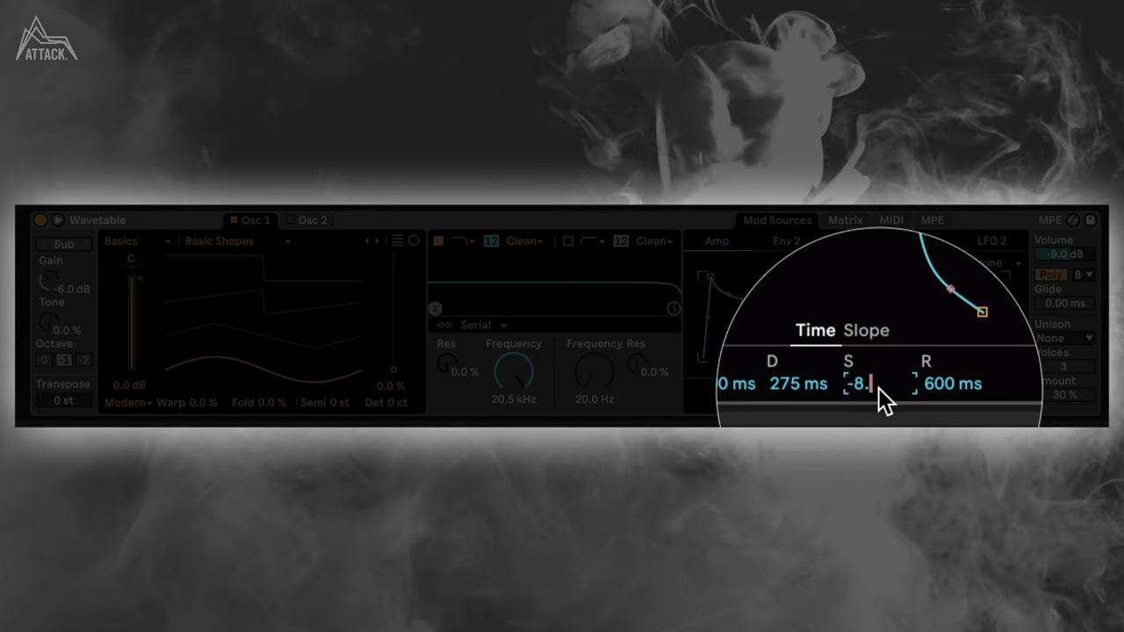
key(Return)
click(918, 391)
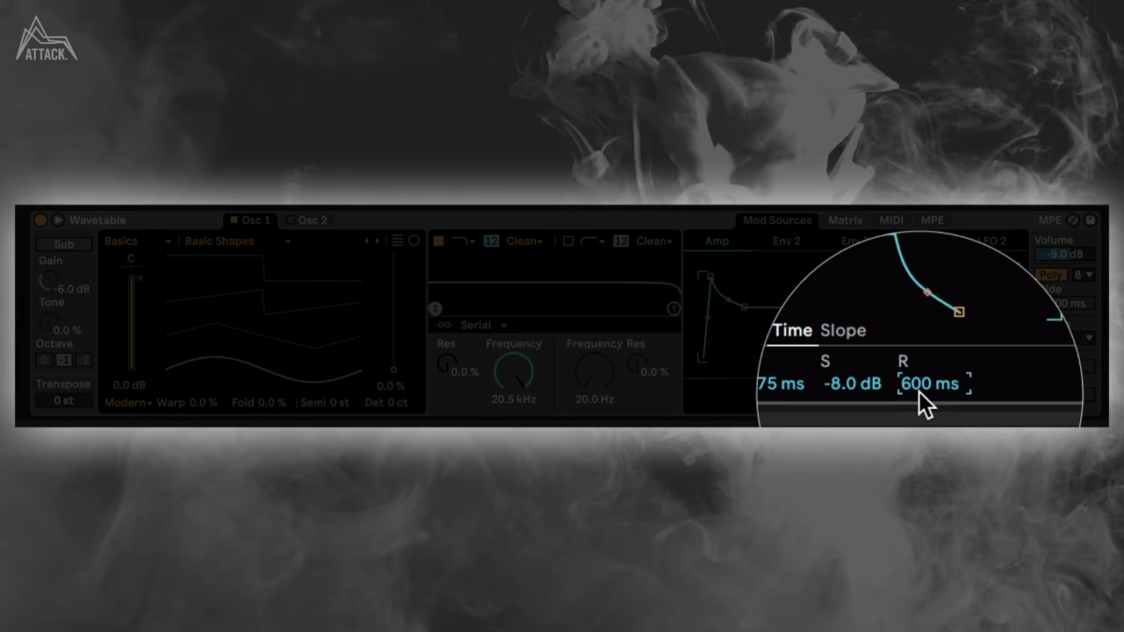
text(325)
key(Return)
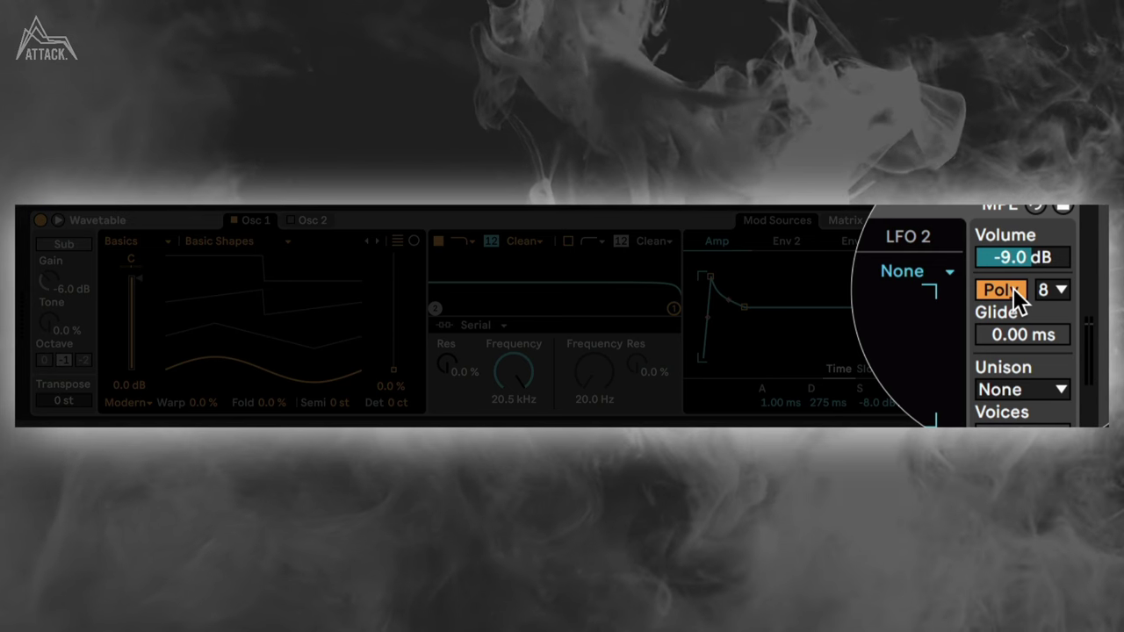
Switch the synth from Poly to Mono and set its output volume to 0 dB
click(1013, 289)
click(1028, 309)
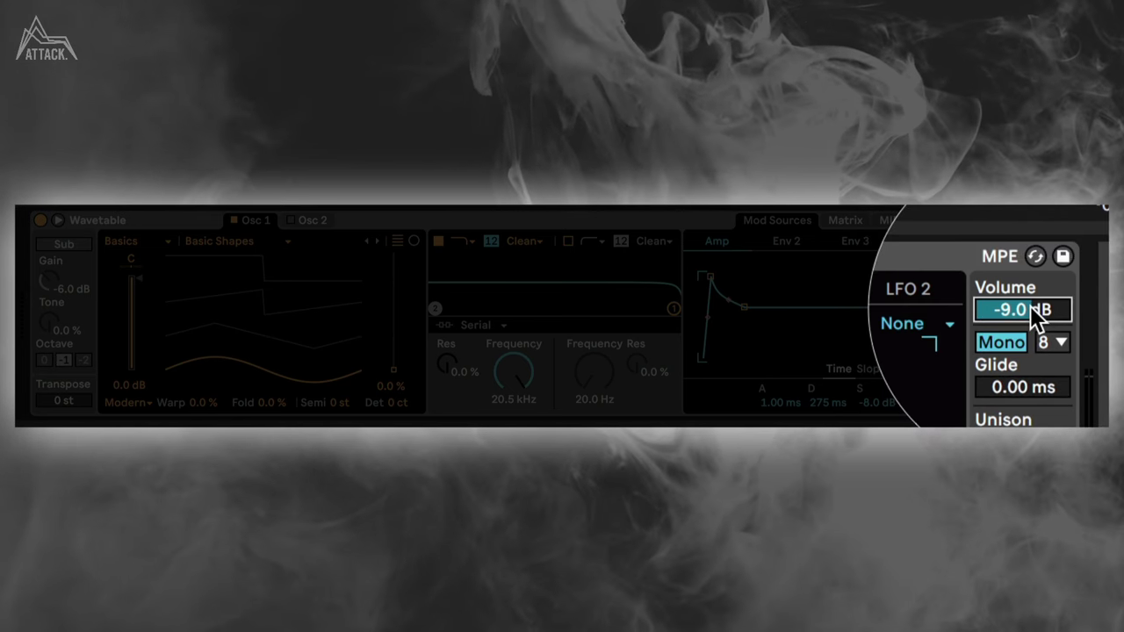
text(0.0)
key(Return)
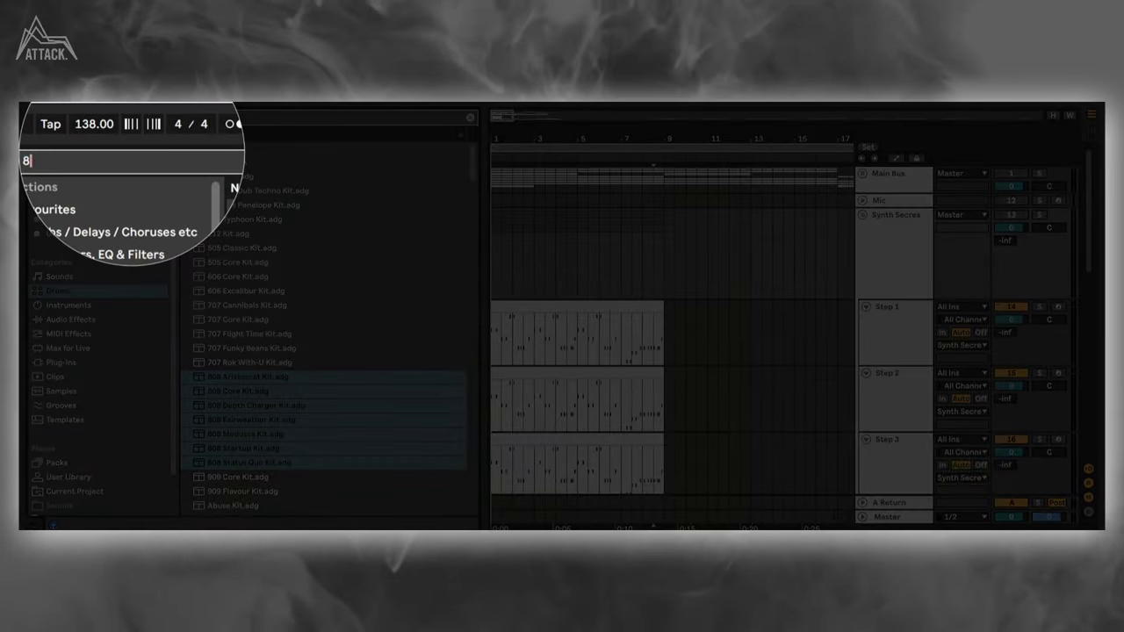
Filter the browser's drum kits with an '808' search
text(08)
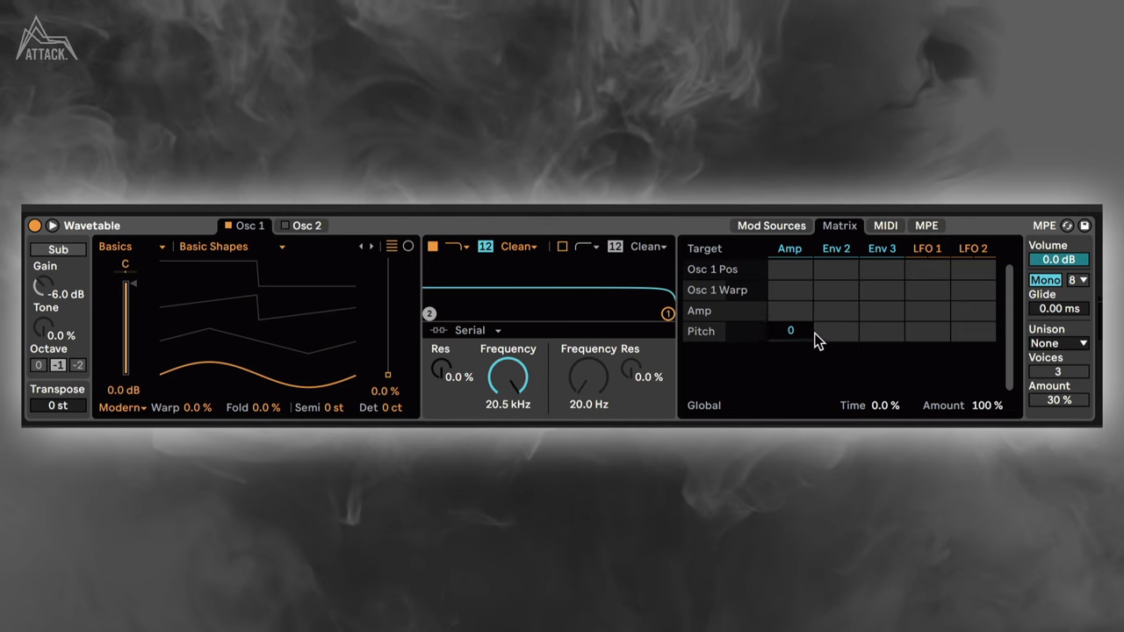
Shape Env 2 to 0% sustain, 1.50 s release and 113 ms decay
drag(815, 339, 816, 377)
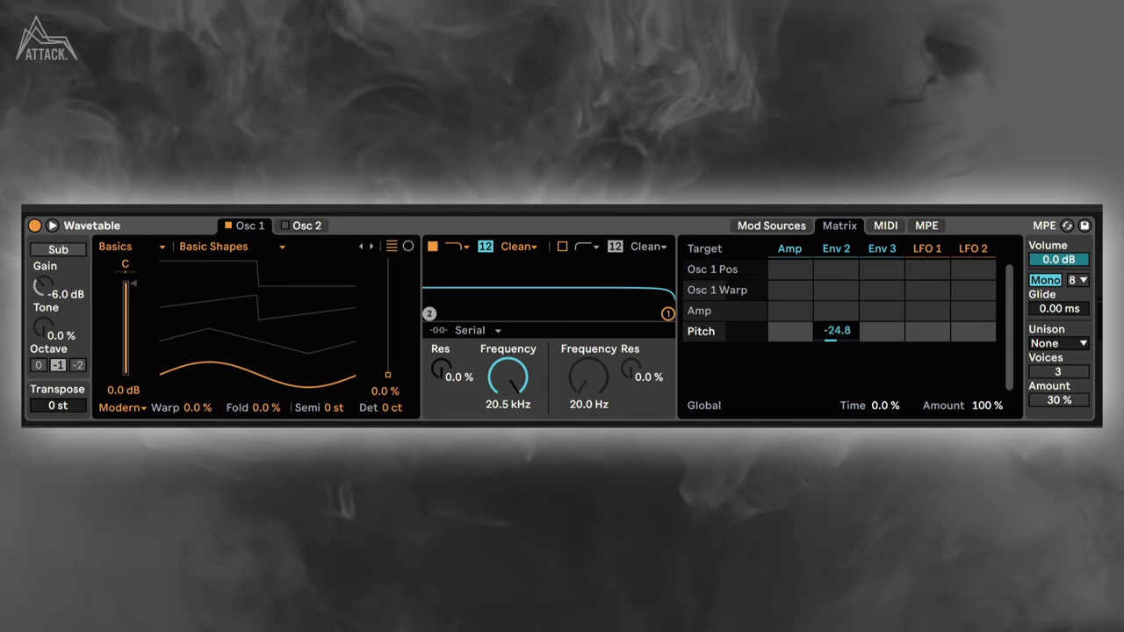
click(784, 230)
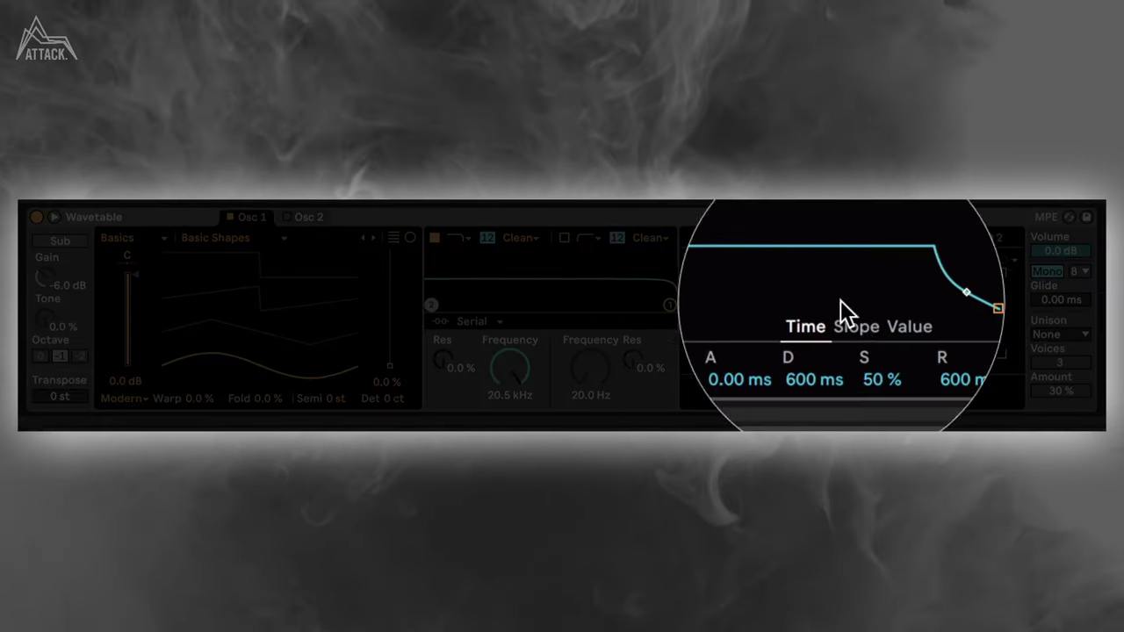
drag(745, 265, 746, 321)
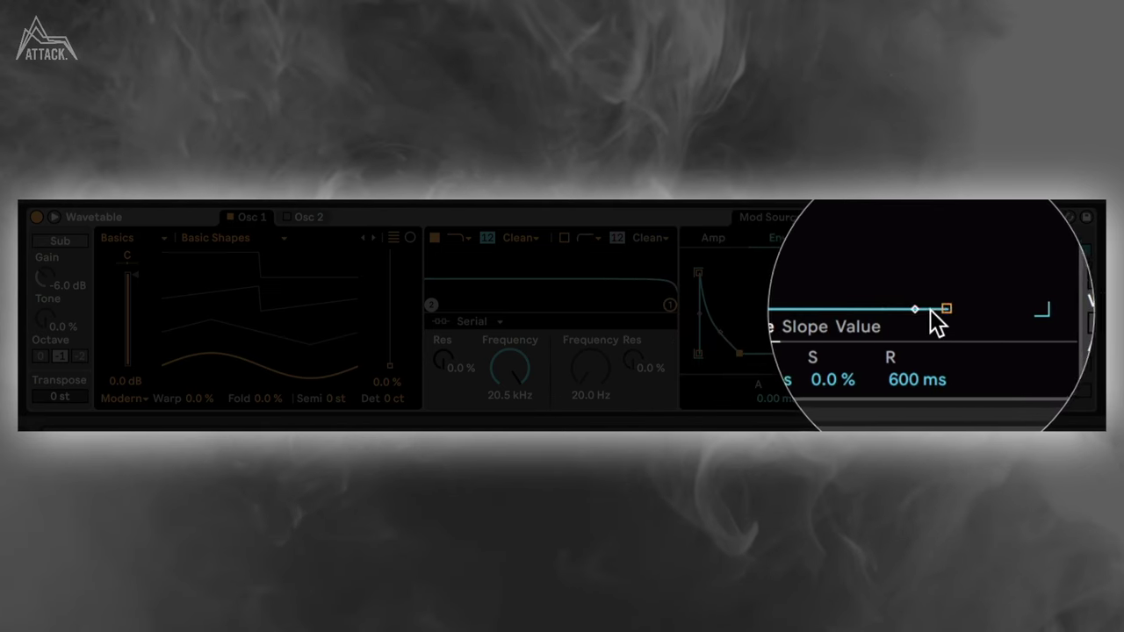
drag(936, 313, 899, 309)
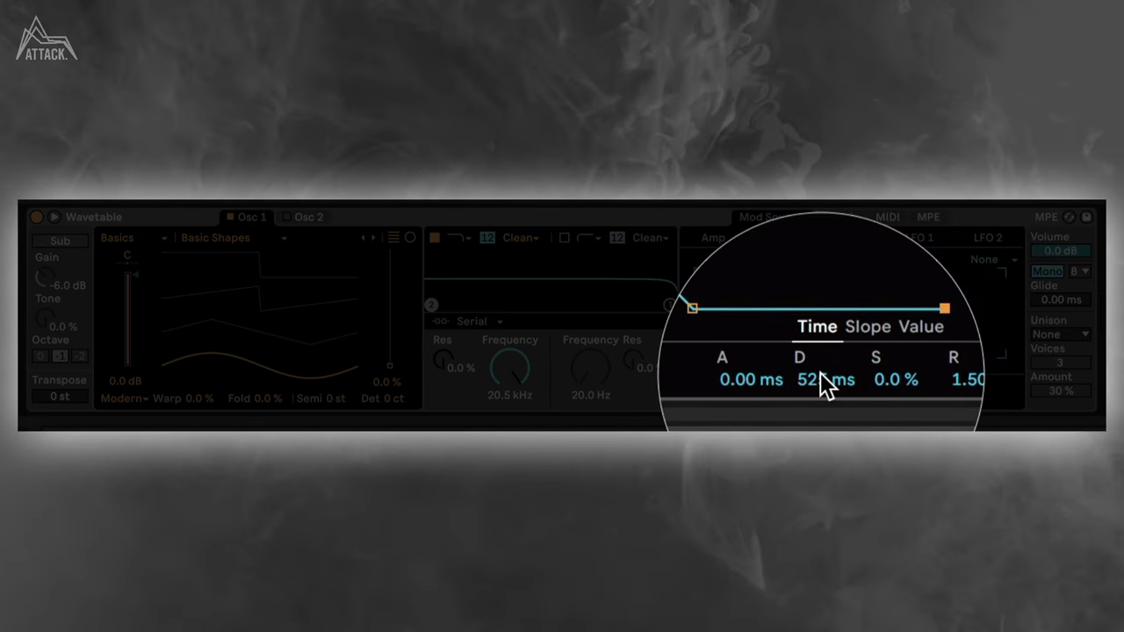
drag(820, 372, 820, 421)
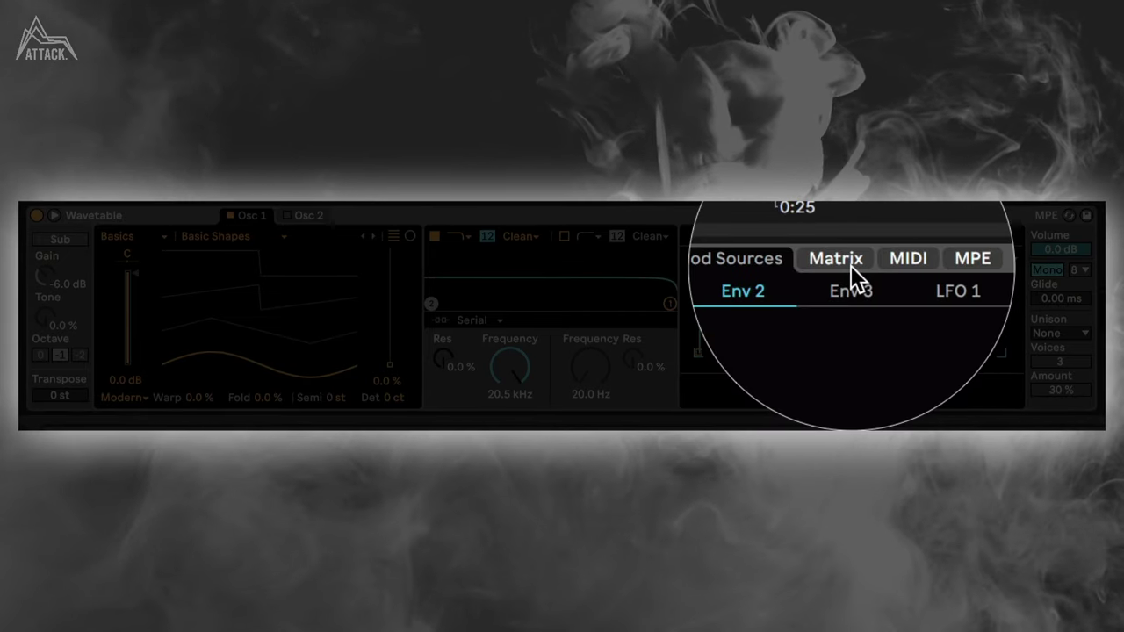
Set the Env 2 pitch modulation amount in the matrix to 25
click(849, 265)
click(838, 267)
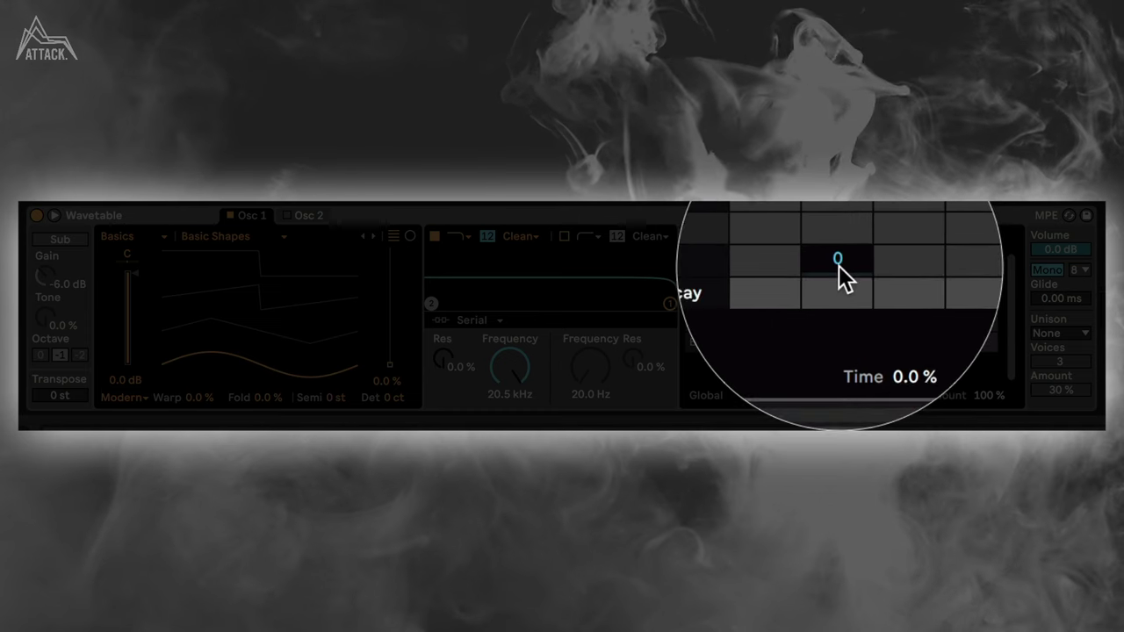
text(20)
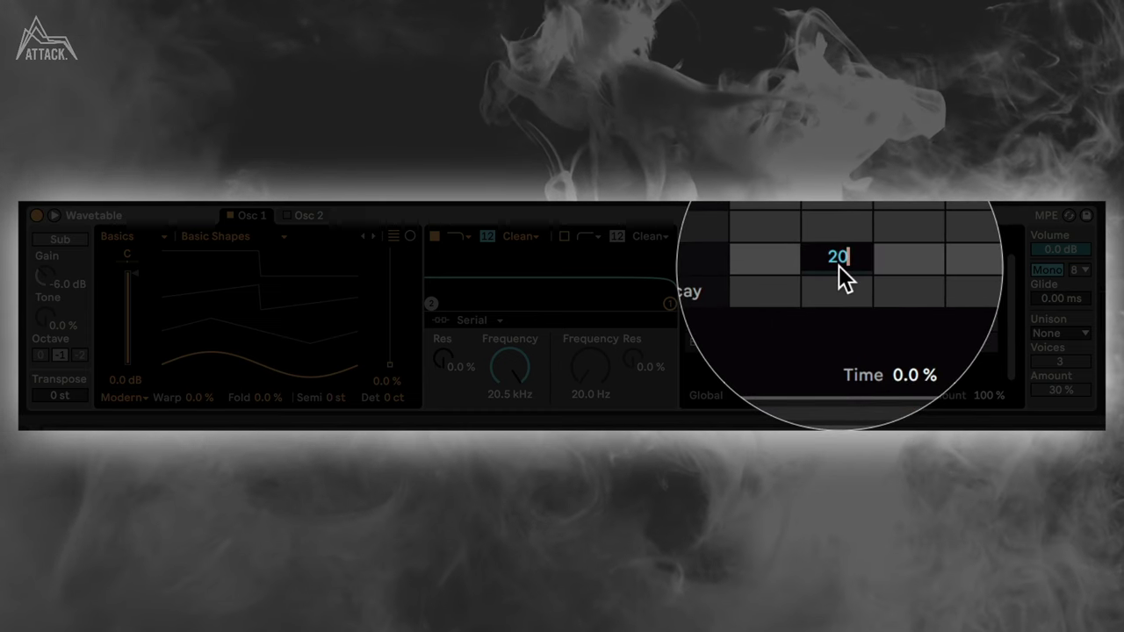
key(BackSpace)
key(BackSpace)
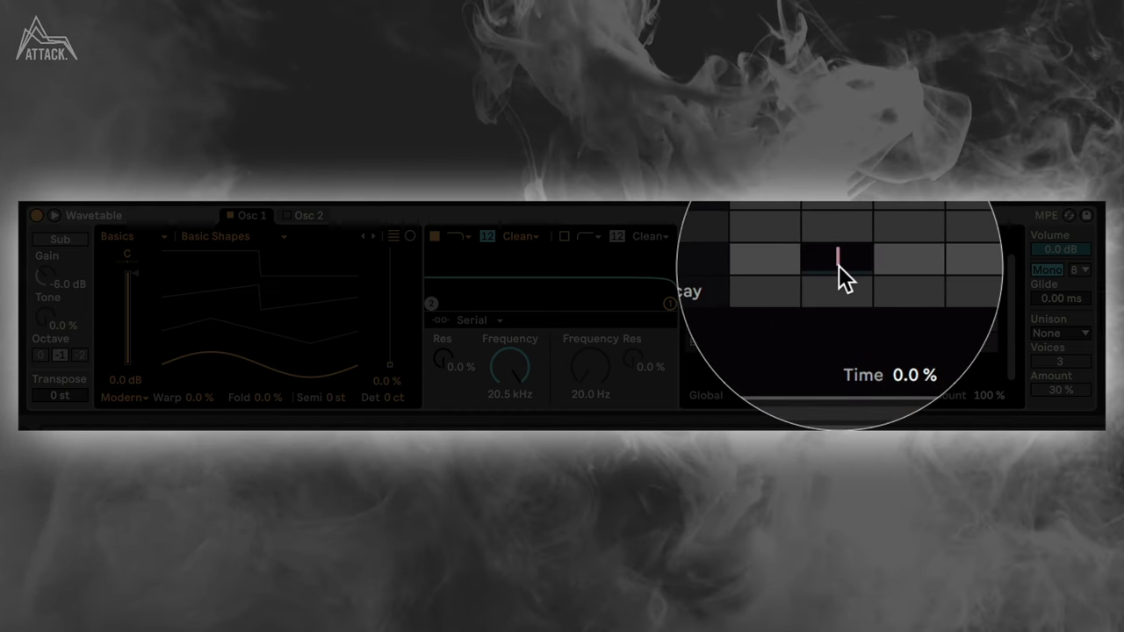
text(25)
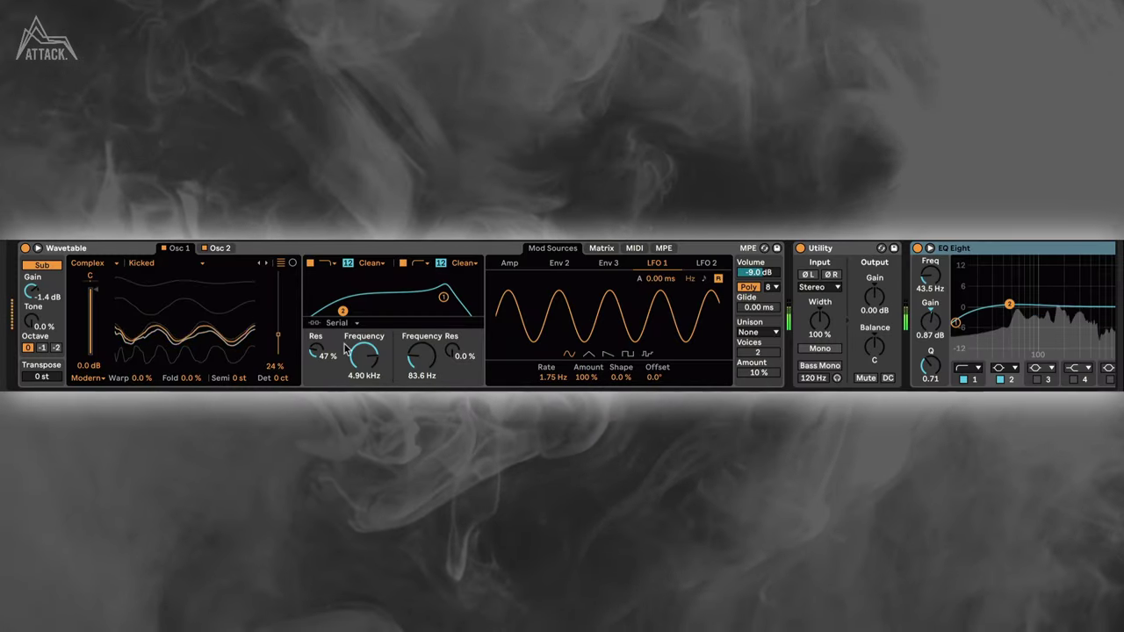
Try a different stereo width, then reset it to 100%
scroll(580, 340, right, 5)
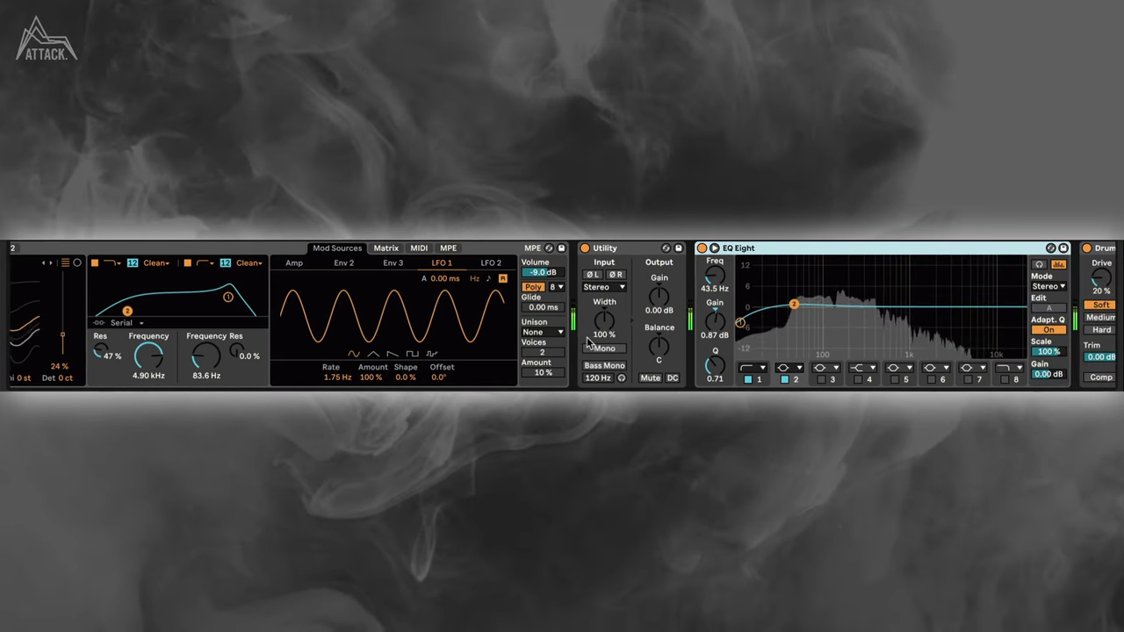
scroll(587, 342, left, 2)
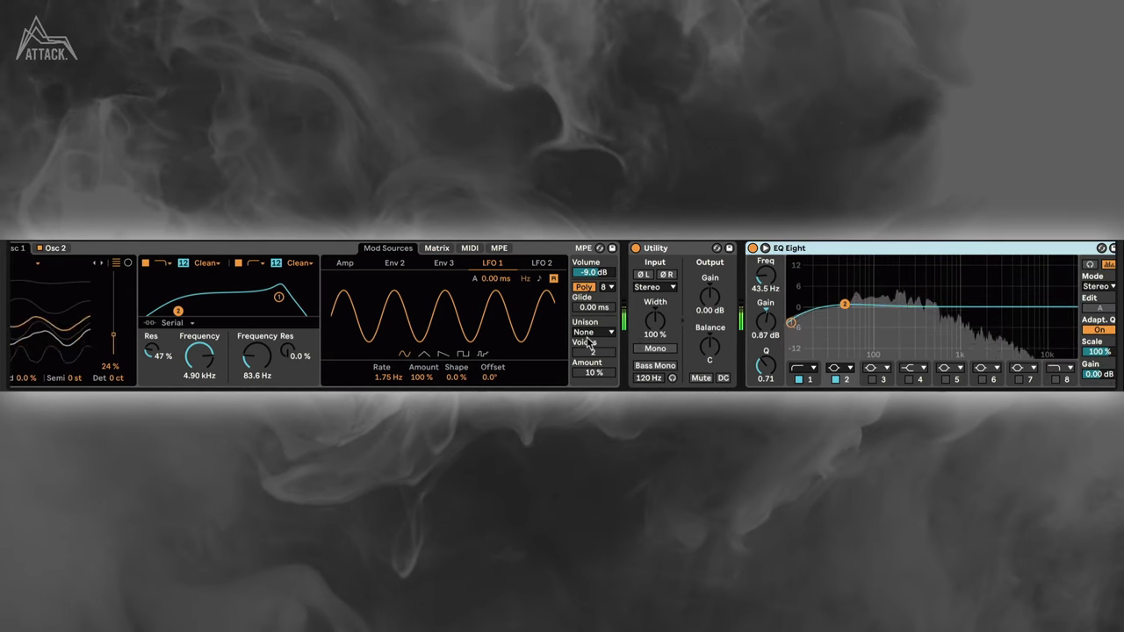
scroll(660, 328, left, 4)
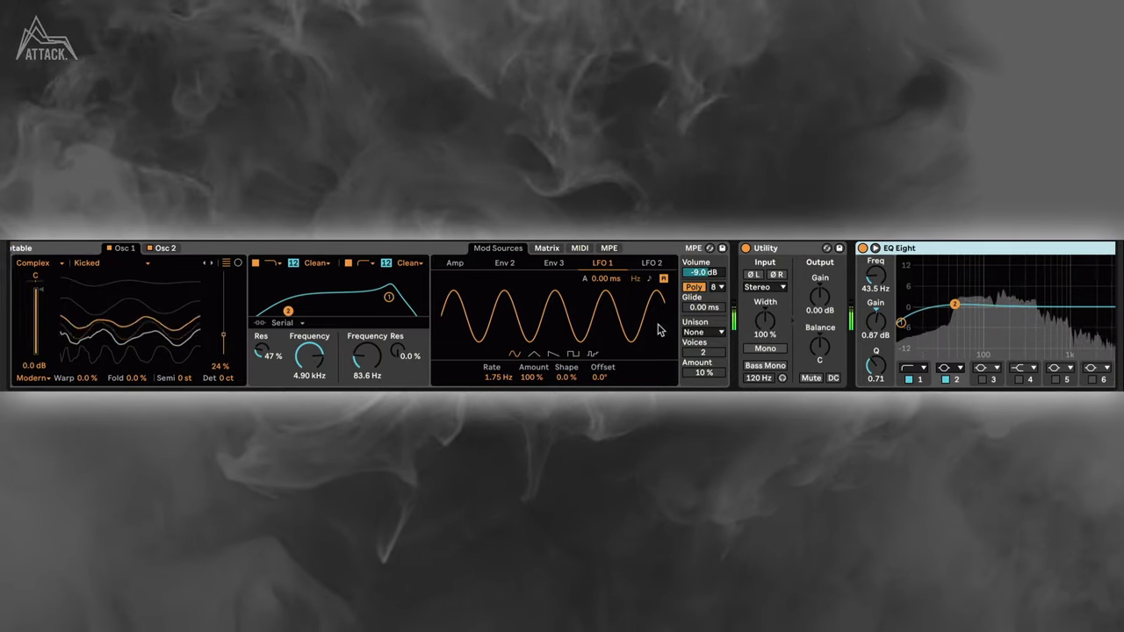
drag(816, 323, 816, 369)
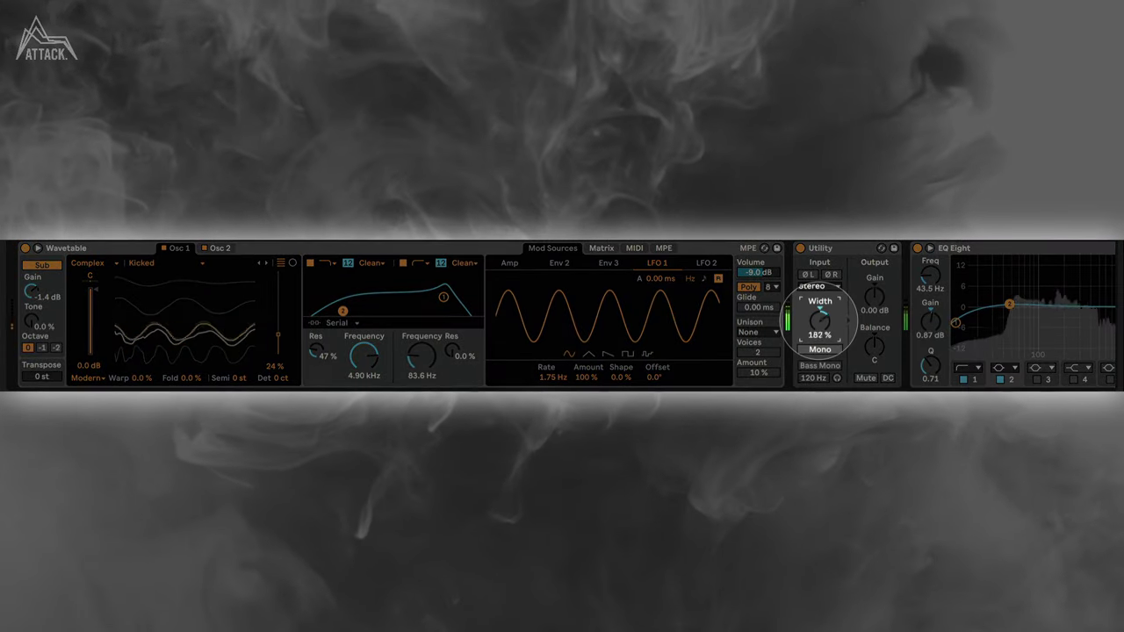
key(Delete)
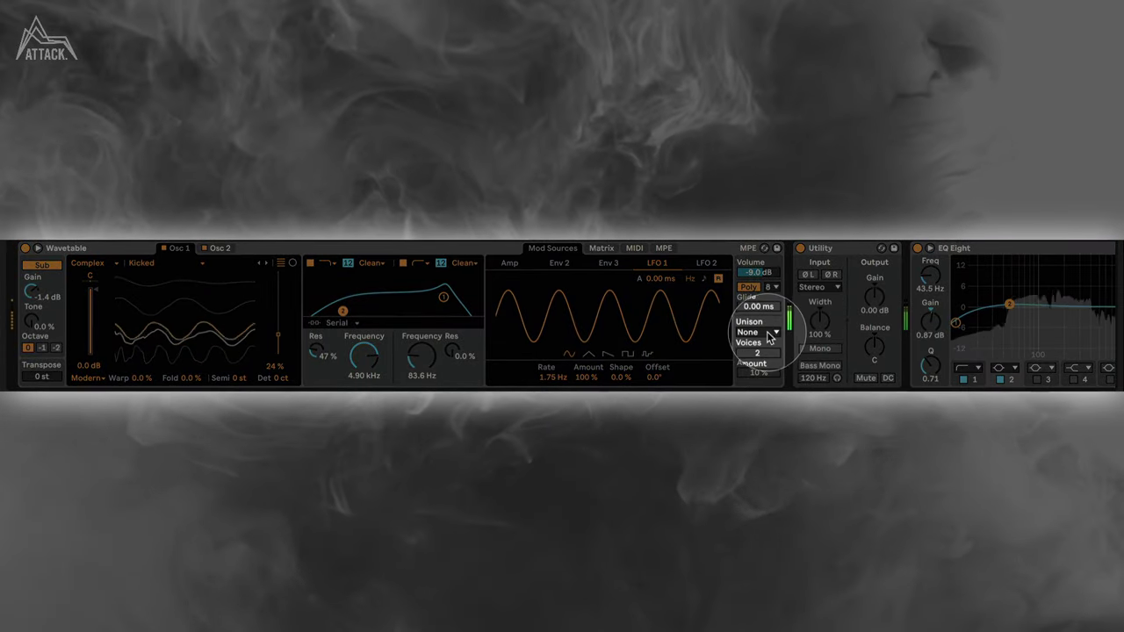
Keep unison off and move EQ Eight's lowest band to 10.0 Hz at 0 dB
click(769, 334)
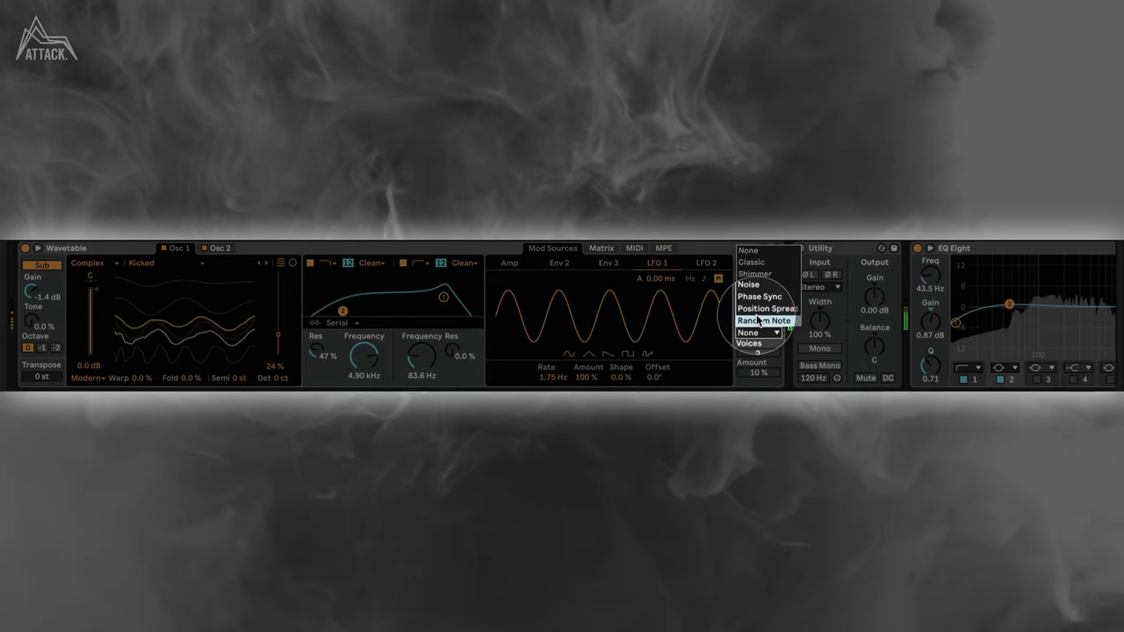
click(748, 250)
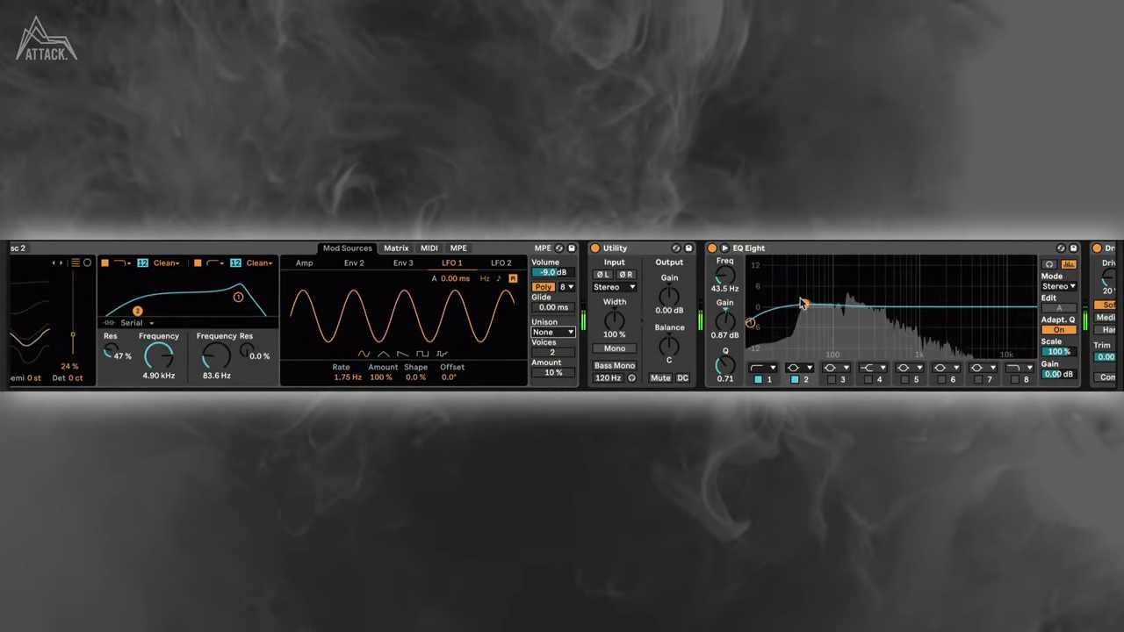
mouse_move(753, 322)
mouse_down()
mouse_move(877, 326)
mouse_move(768, 329)
mouse_up()
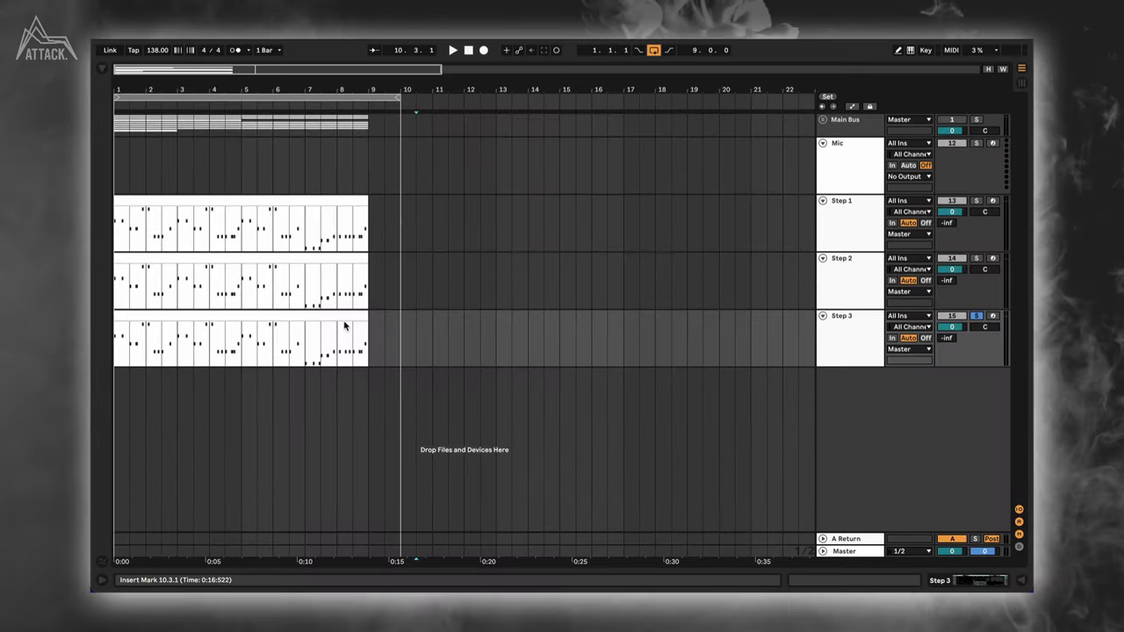
key(ctrl+f)
Add Chorus-Ensemble via a 'choru' search, high-pass it at 125 Hz, and raise Amount to 75 %
text(choru)
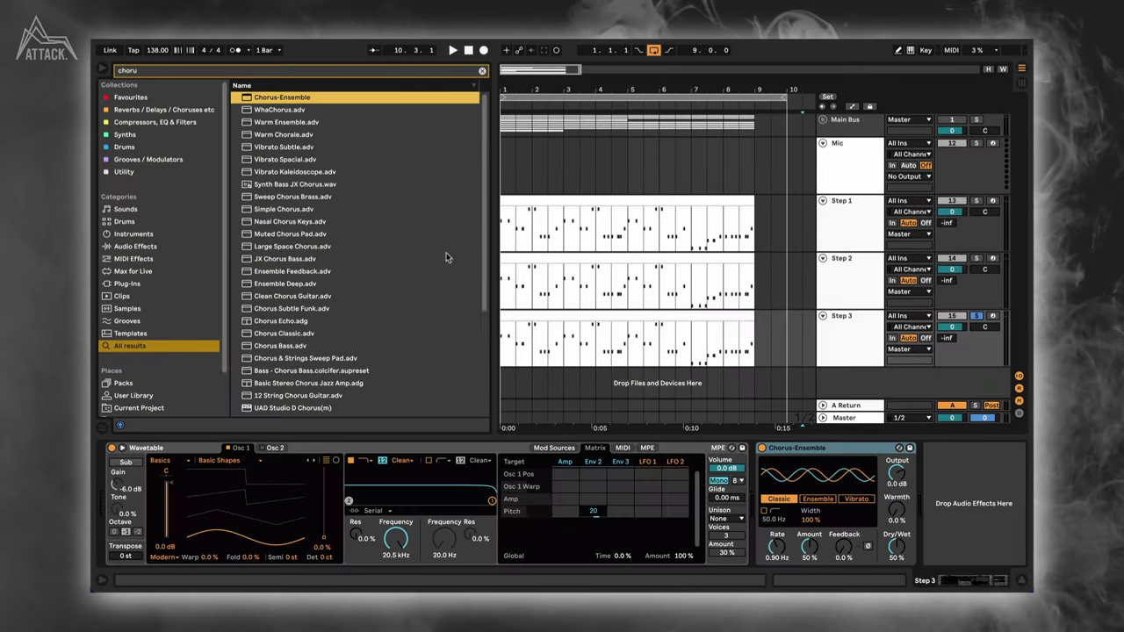
key(ctrl+alt+b)
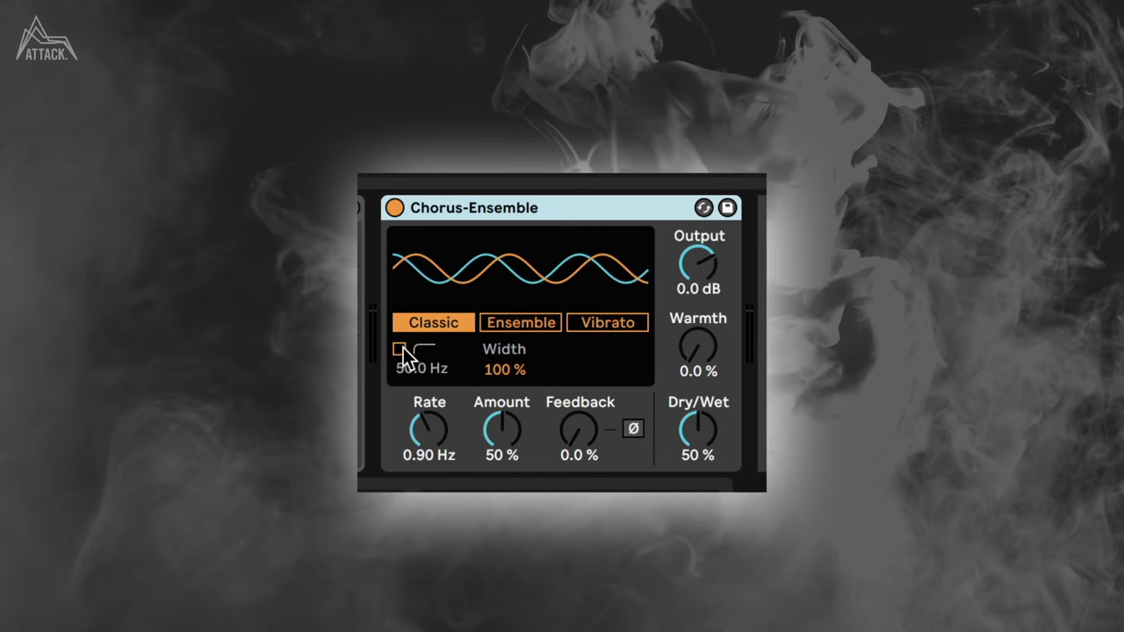
click(399, 350)
click(403, 374)
text(125)
key(Return)
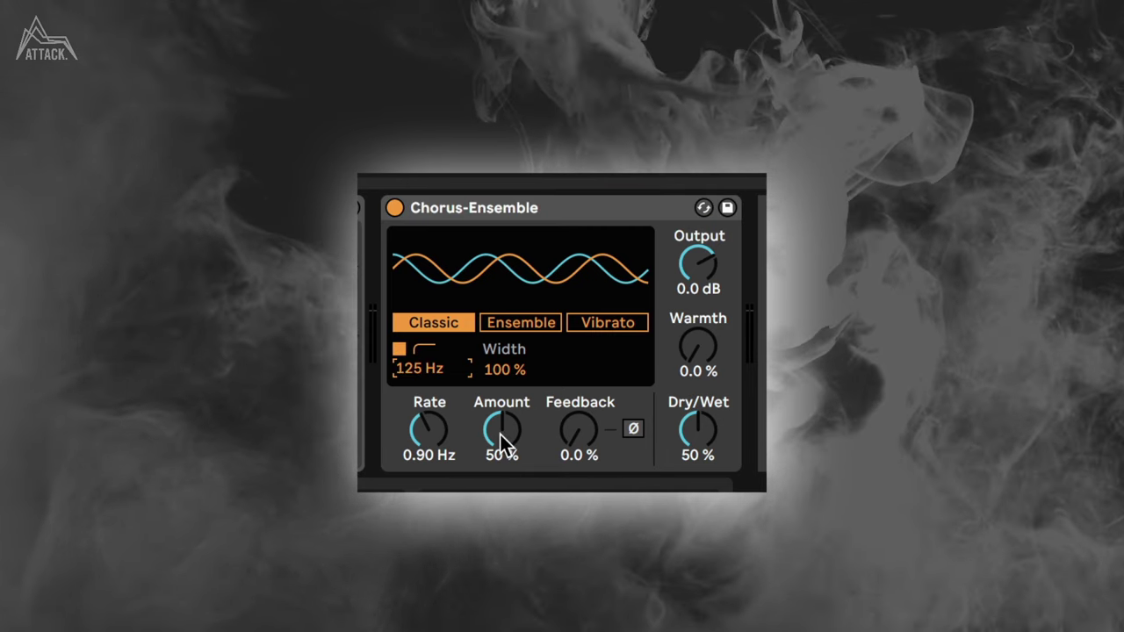
drag(499, 435, 499, 398)
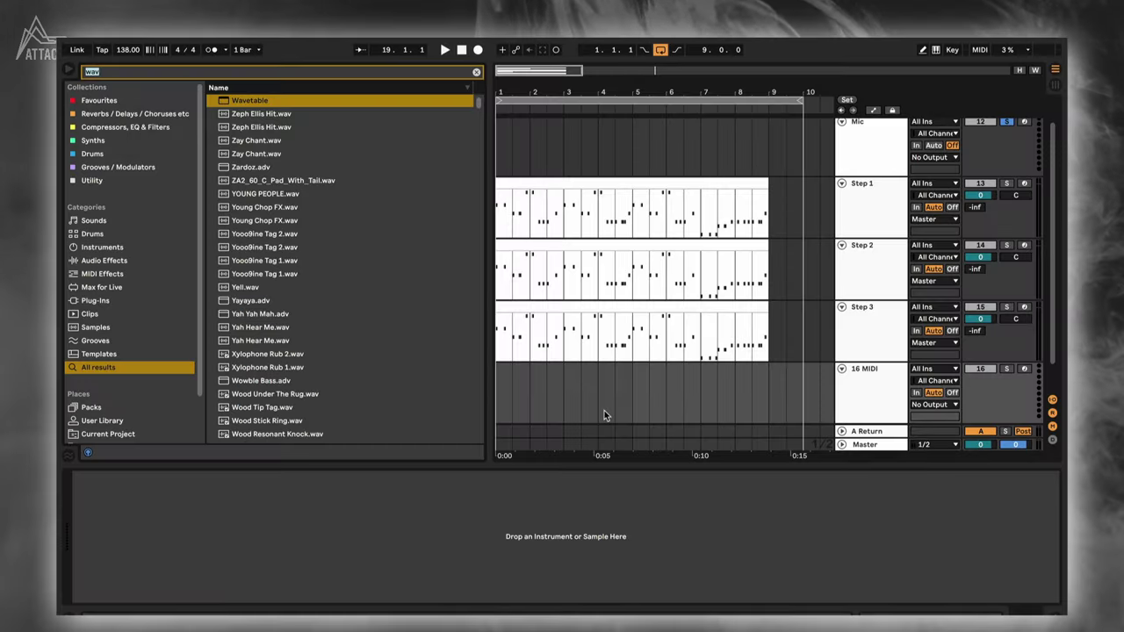
Load Wavetable onto the new MIDI track and Alt-drag a copy of the Step 3 clip onto it
text(wave)
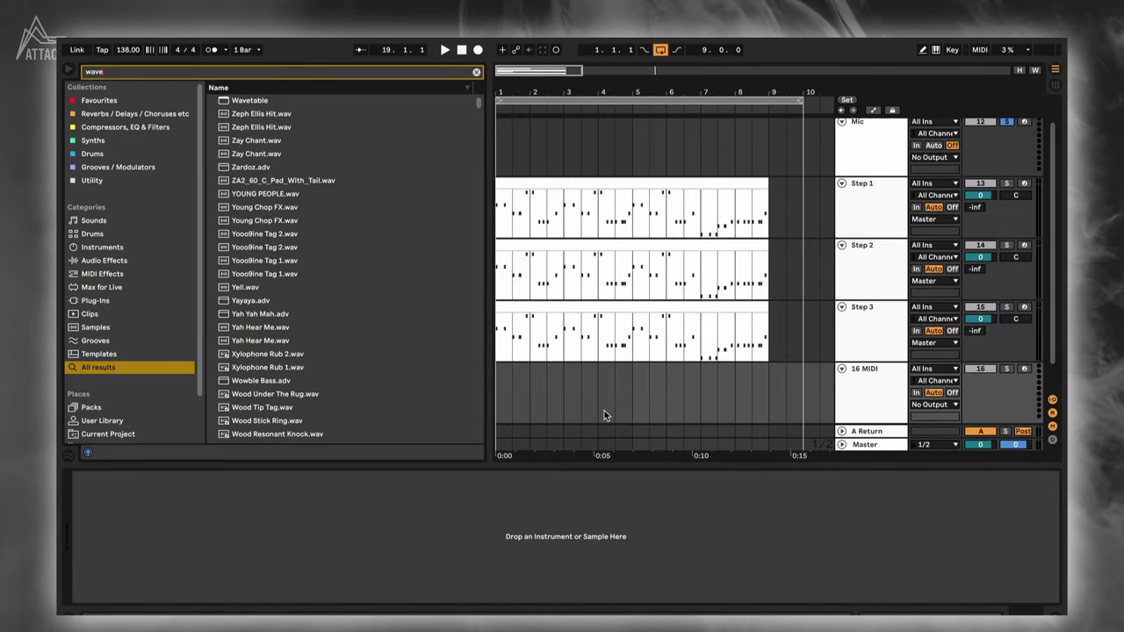
double_click(266, 101)
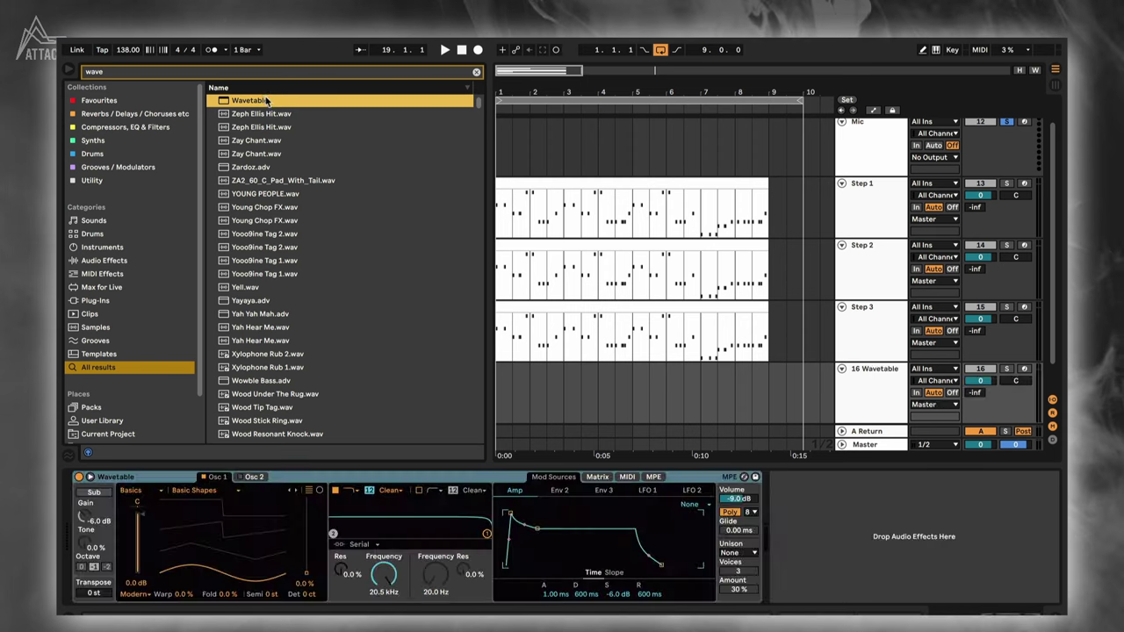
click(413, 463)
key(ctrl+alt+b)
drag(310, 369, 307, 399)
key(ctrl+alt+l)
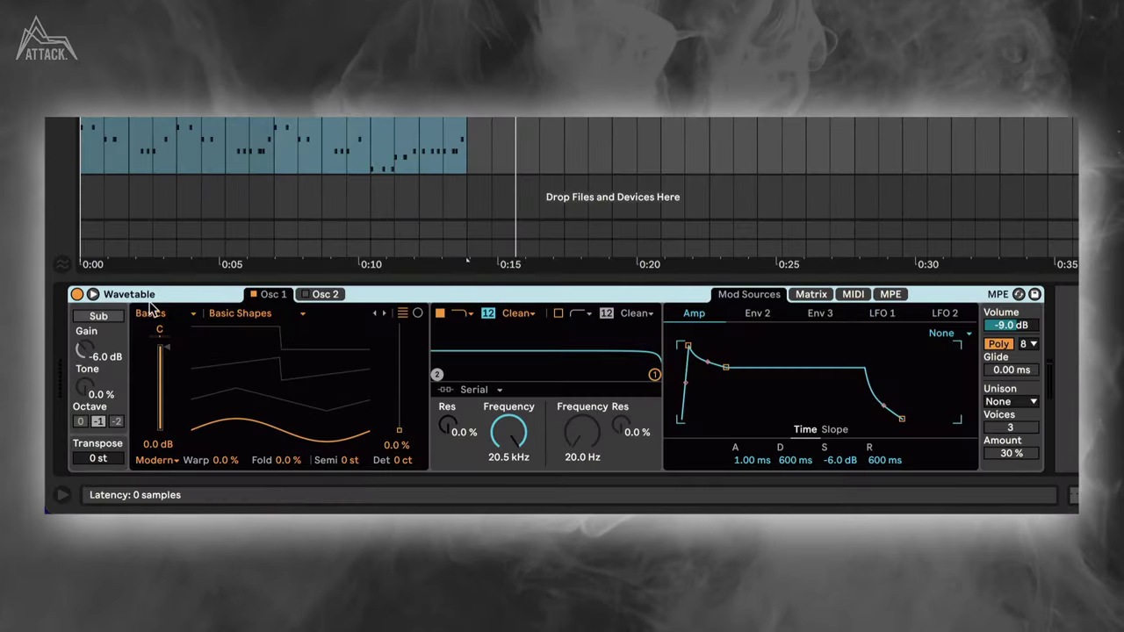
Enable the sub oscillator at -1.9 dB, octave 0, and choose the Complex > Kicked wavetable
click(99, 316)
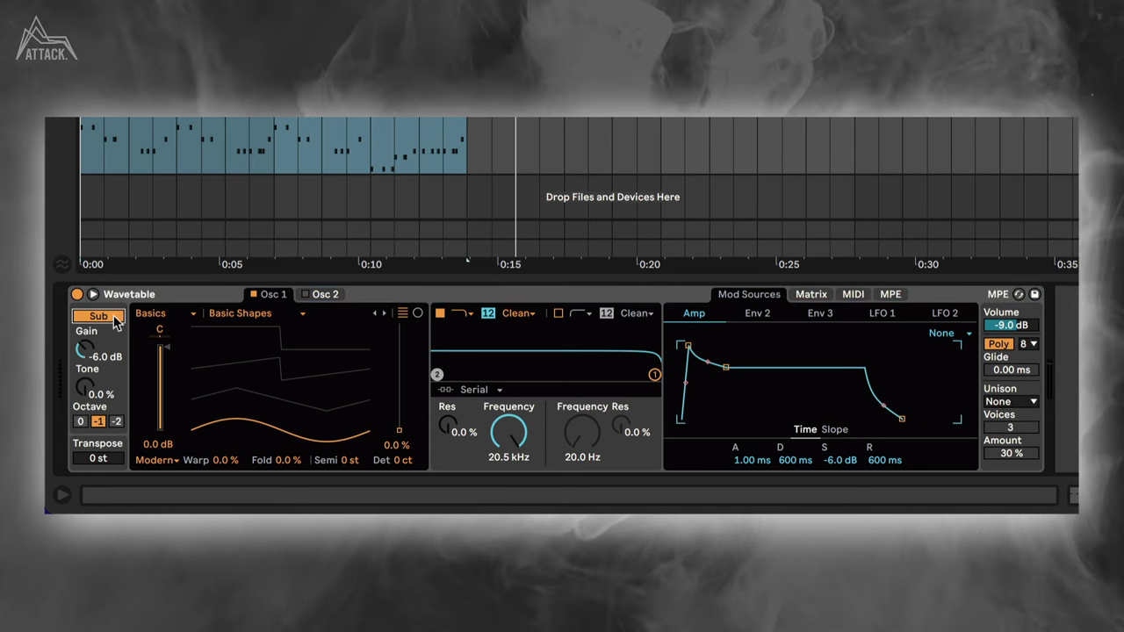
drag(86, 354, 86, 338)
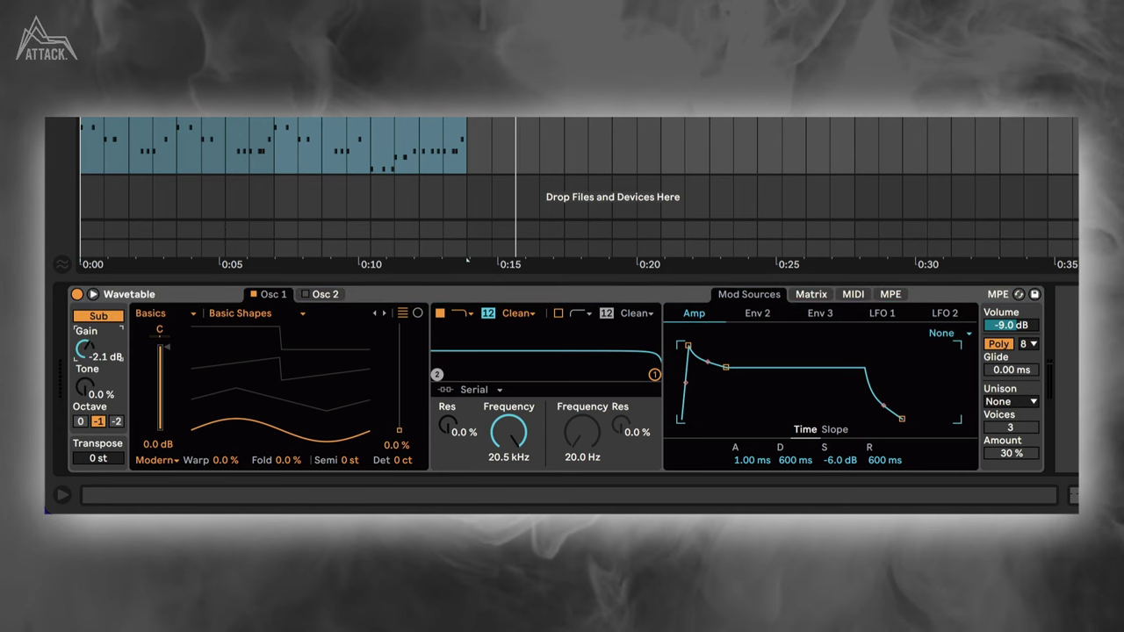
click(80, 421)
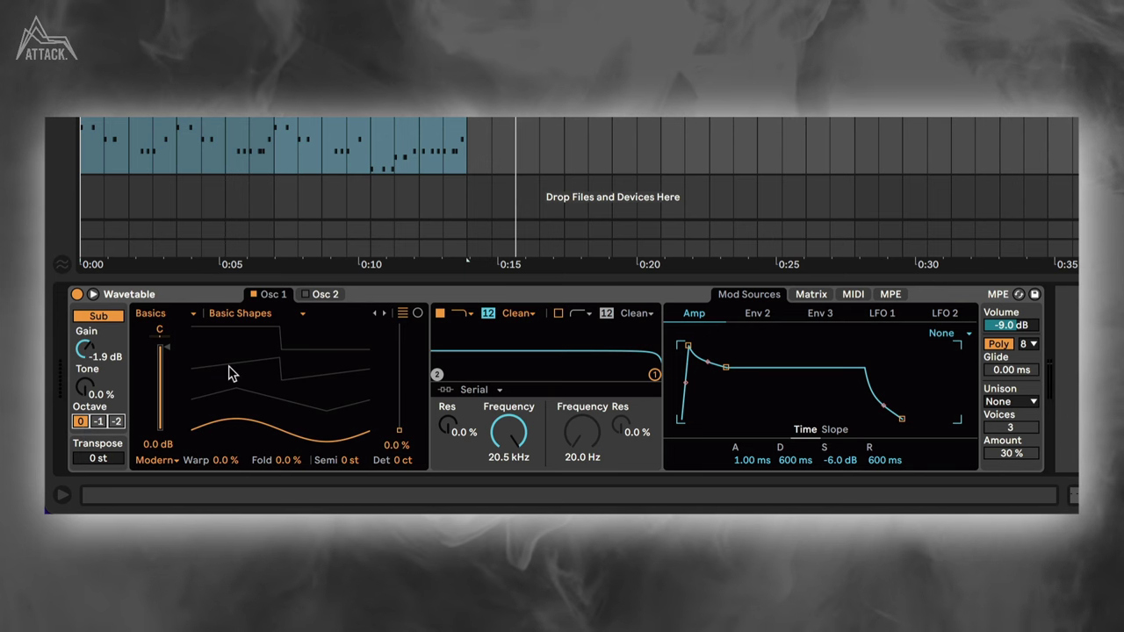
click(151, 313)
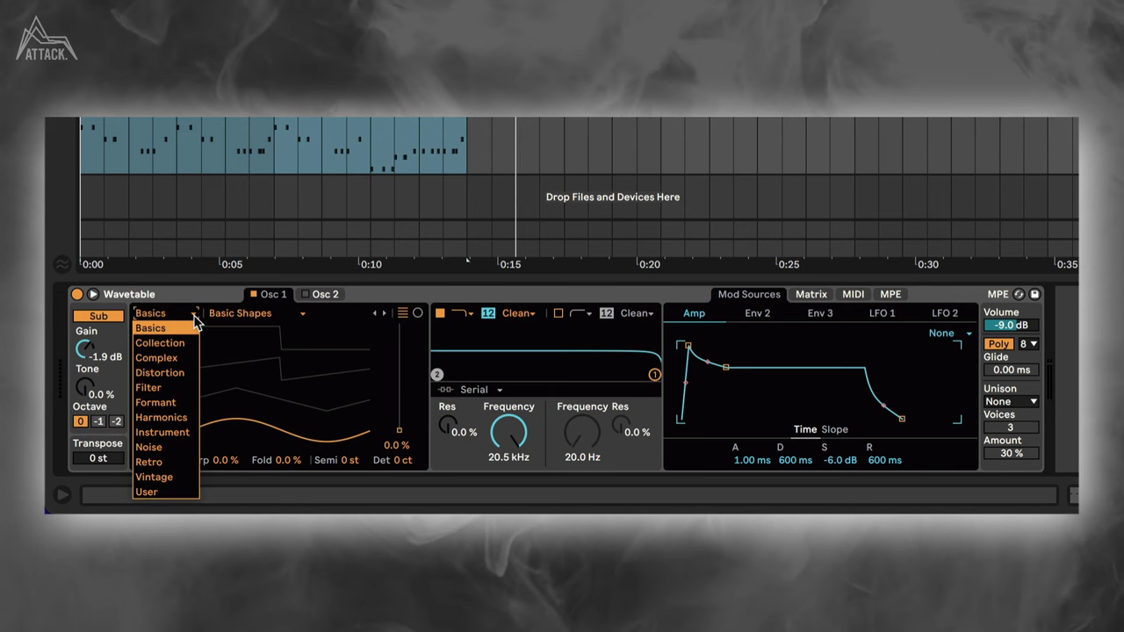
click(176, 359)
click(297, 317)
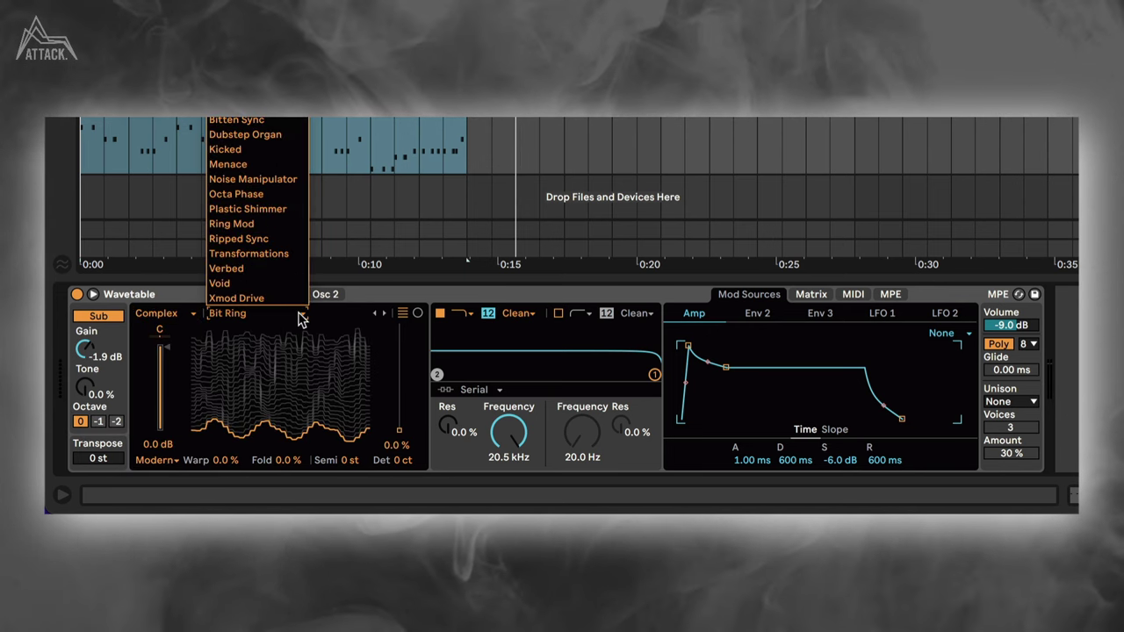
click(255, 151)
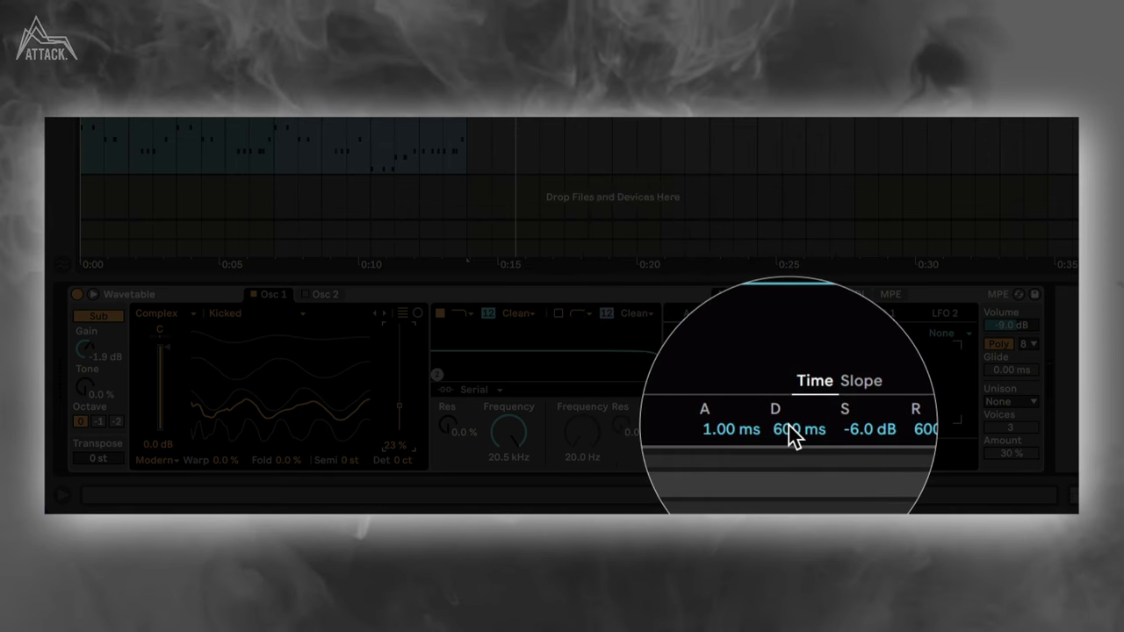
Drag amp Decay to 330 ms, then enter 0 dB Sustain and 275 ms Release
drag(790, 437, 790, 456)
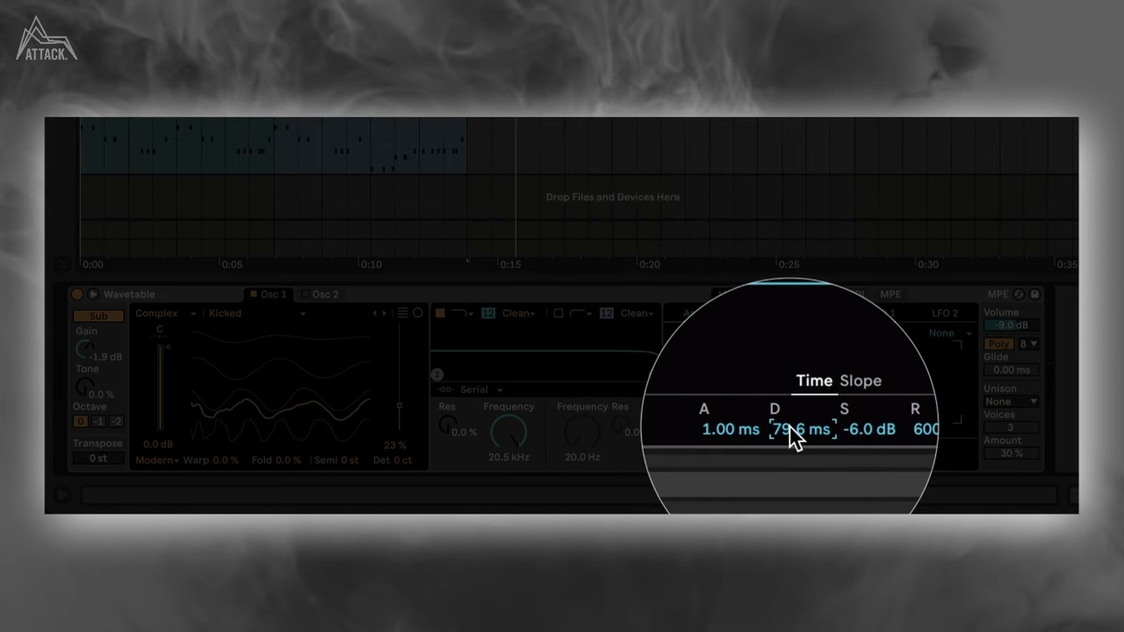
click(845, 430)
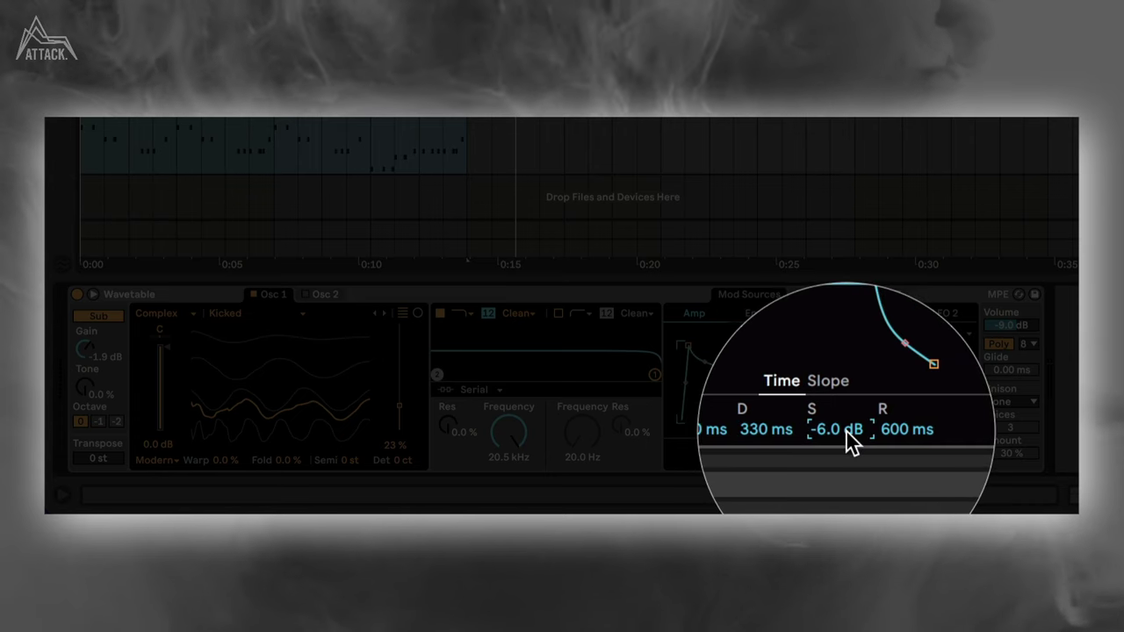
text(0)
key(Return)
click(869, 429)
text(2)
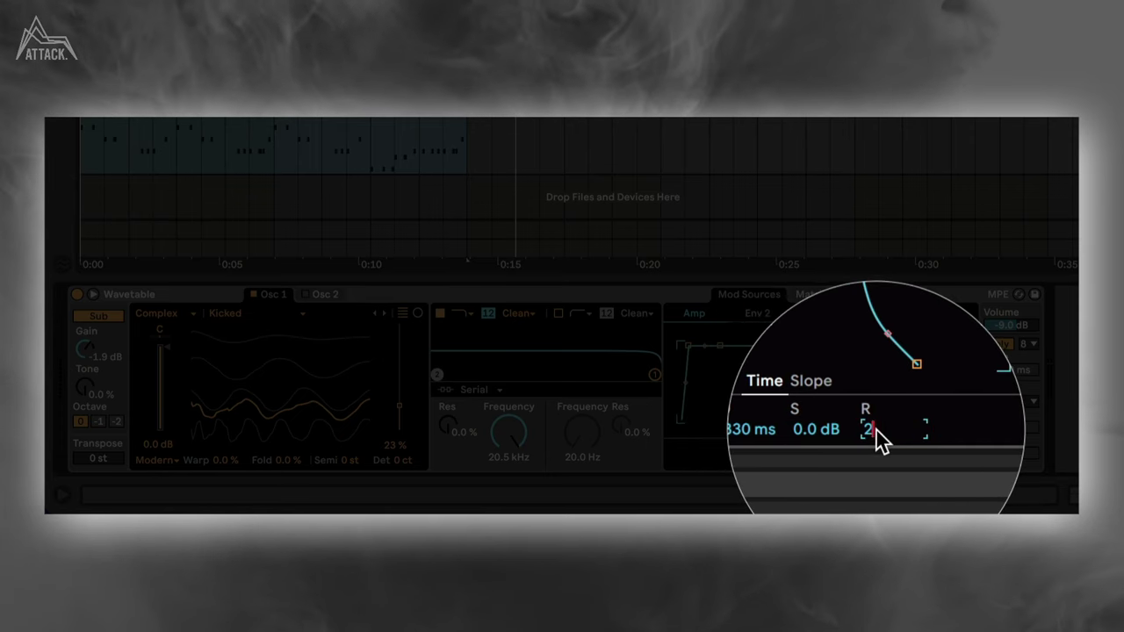
text(75)
key(Return)
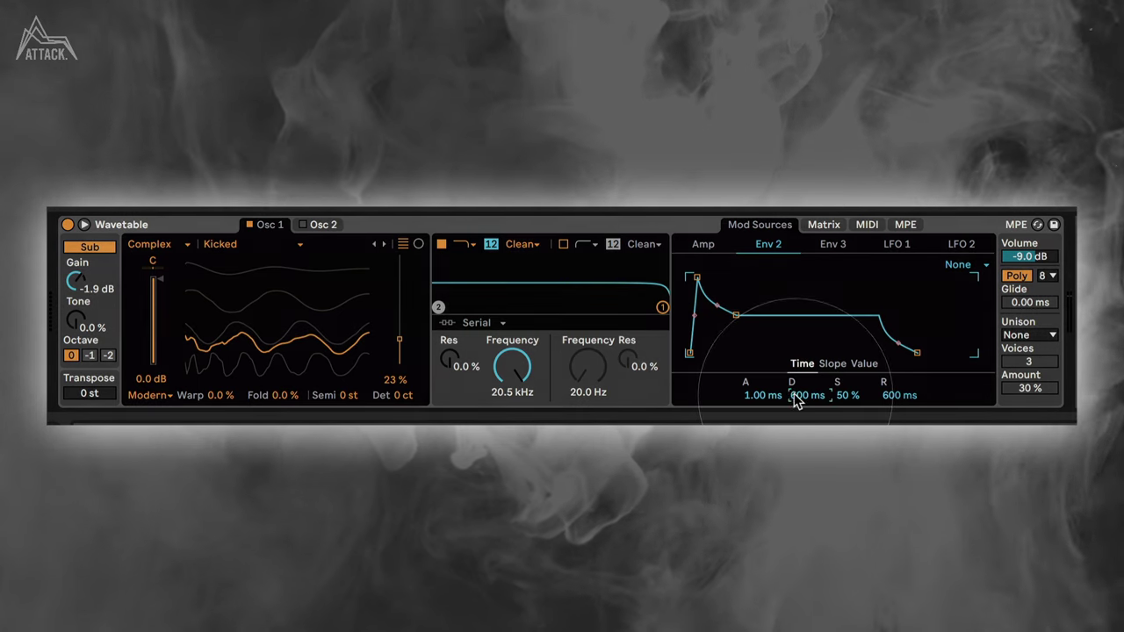
Make Env 2 an 8 ms decay, 0 % sustain blip and give its Pitch modulation amount 20
drag(792, 396, 848, 401)
click(822, 228)
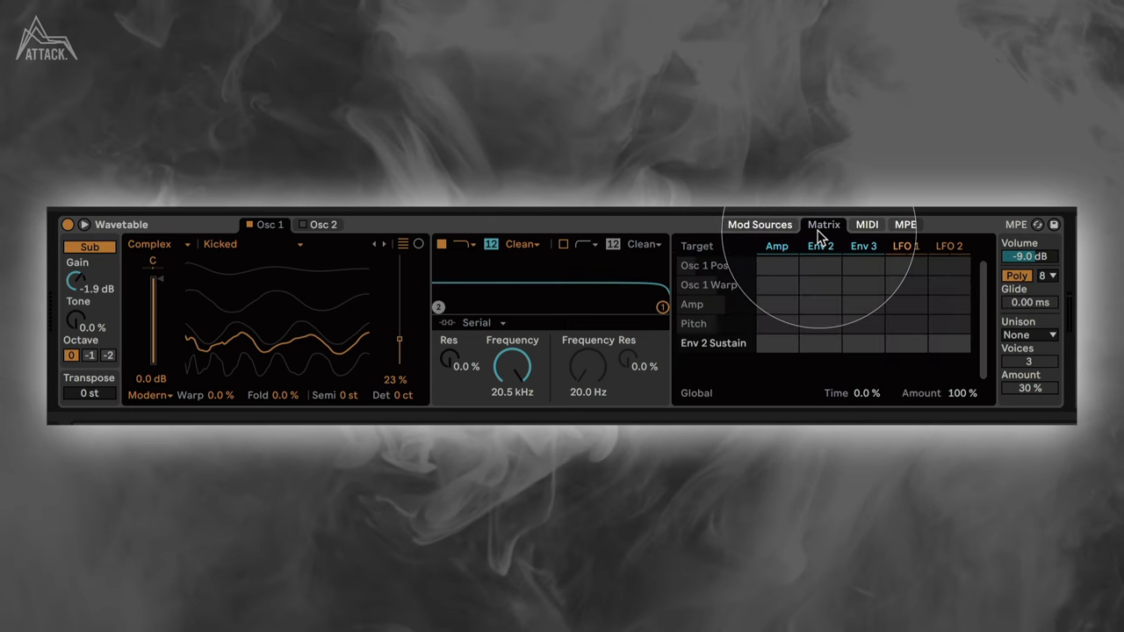
click(820, 327)
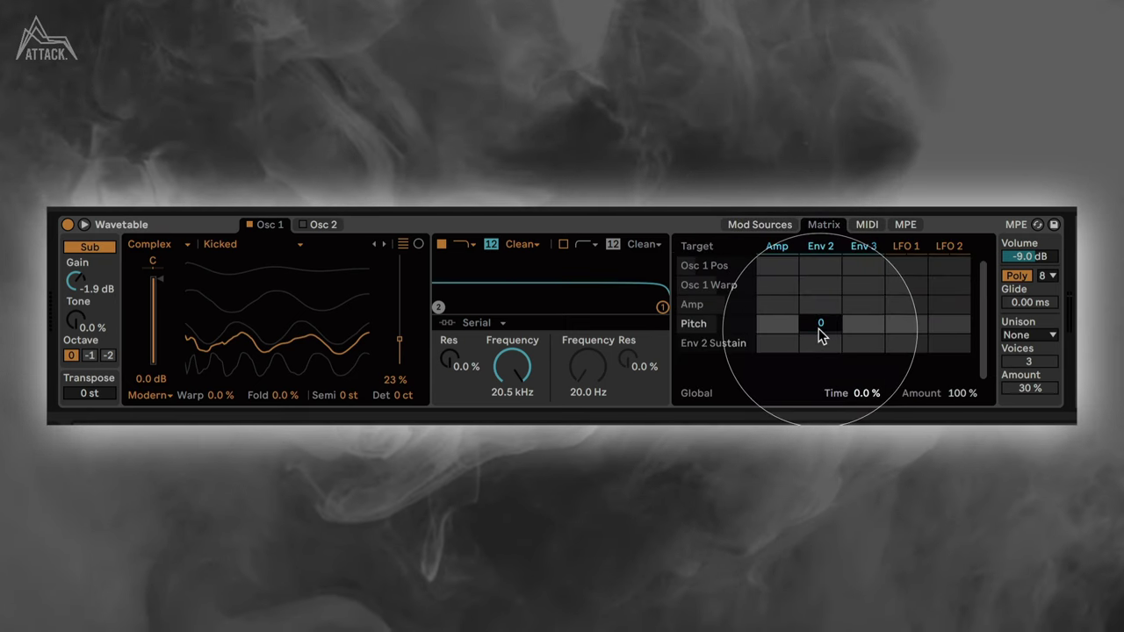
text(20)
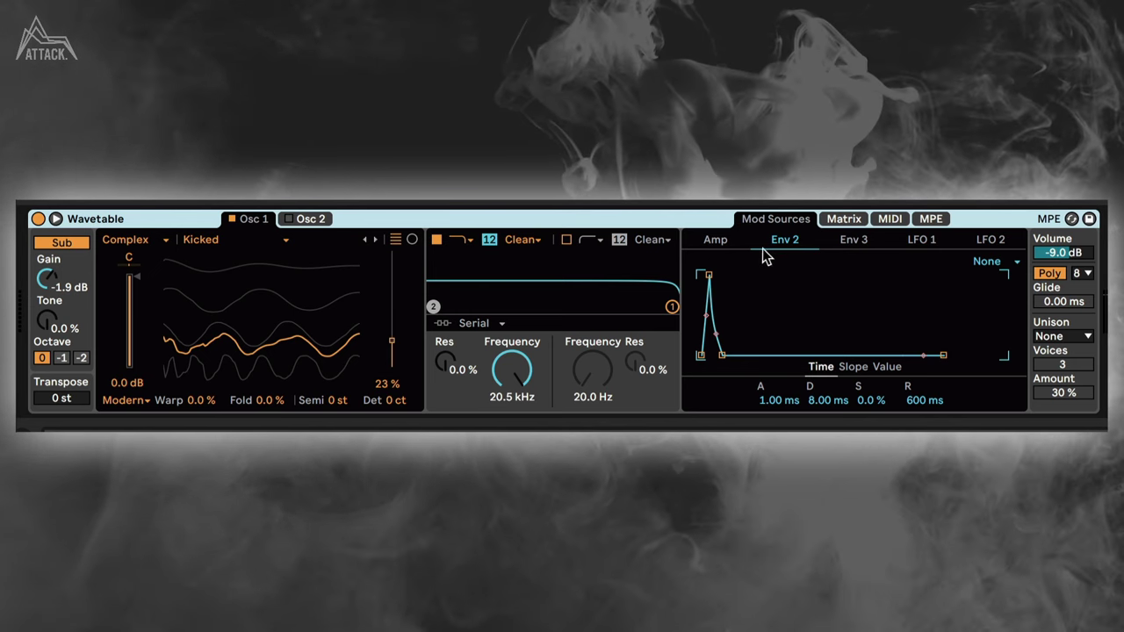
Set LFO 1's rate to 1.75 Hz and have it modulate Osc 1 Pos by 20 in the matrix
click(920, 246)
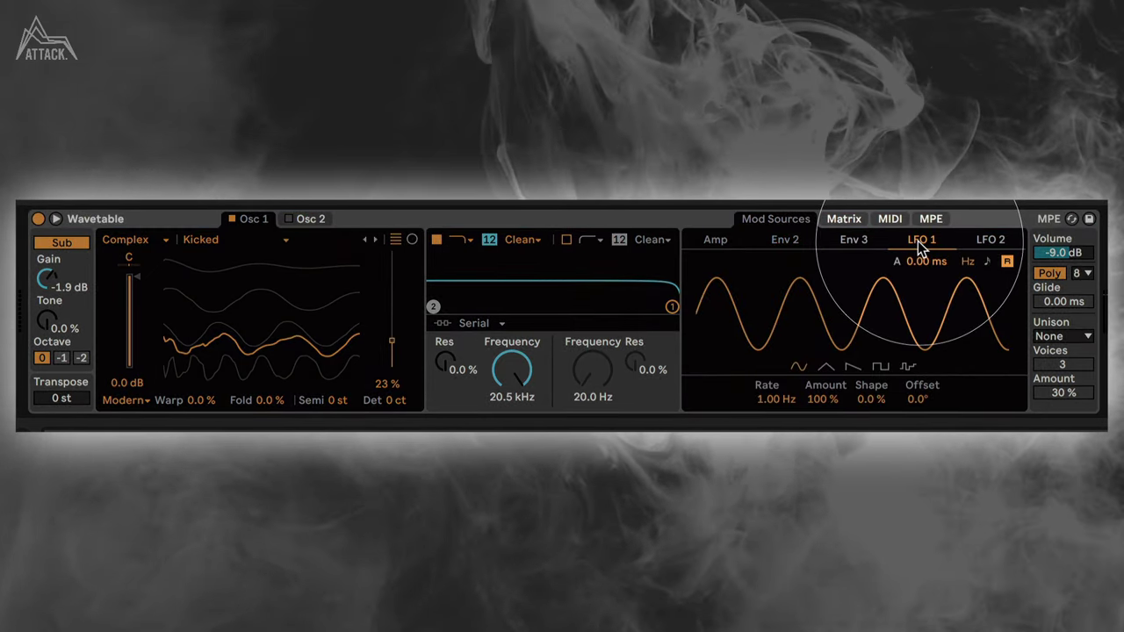
click(766, 399)
text(1.75)
key(Return)
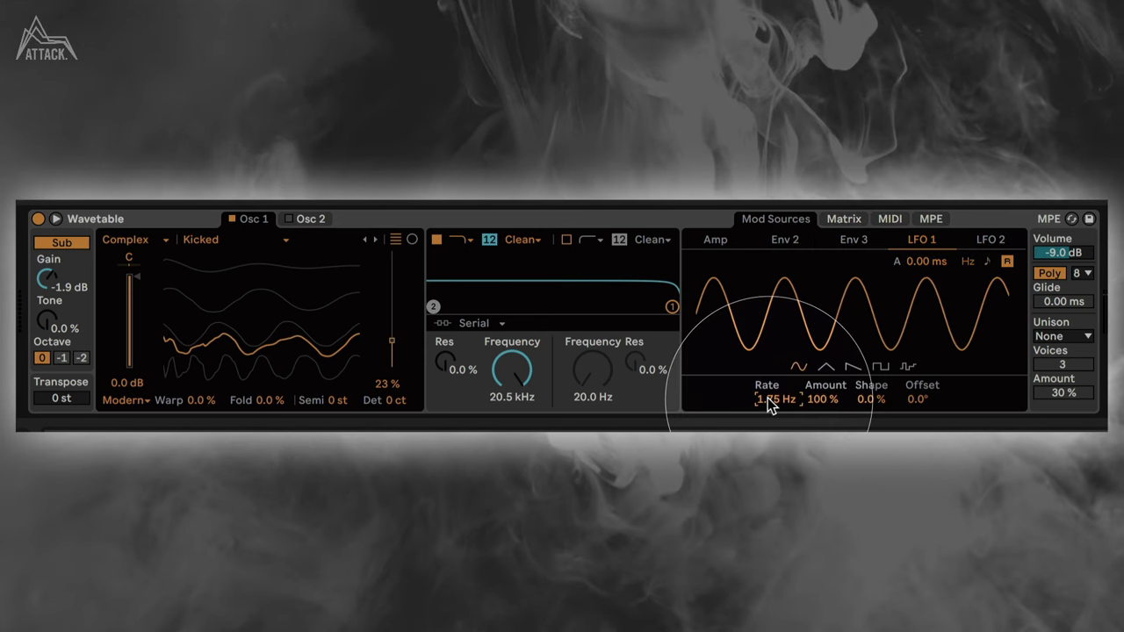
click(848, 219)
drag(929, 263, 929, 255)
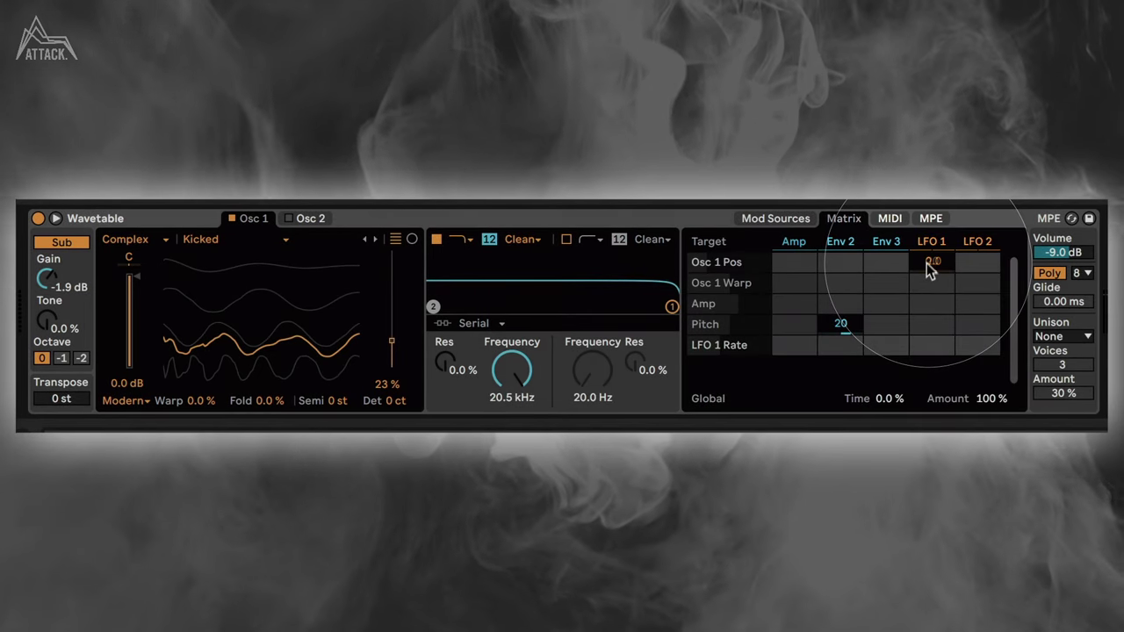
Set unison to Classic with 2 voices at 10 % amount
click(1063, 336)
click(1058, 240)
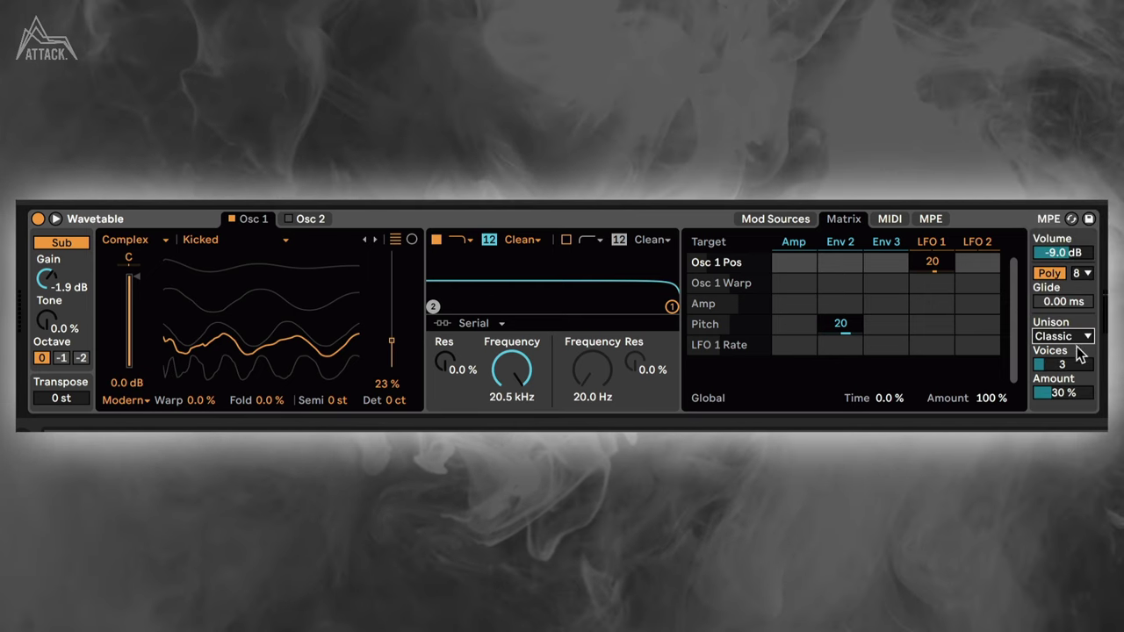
click(1071, 398)
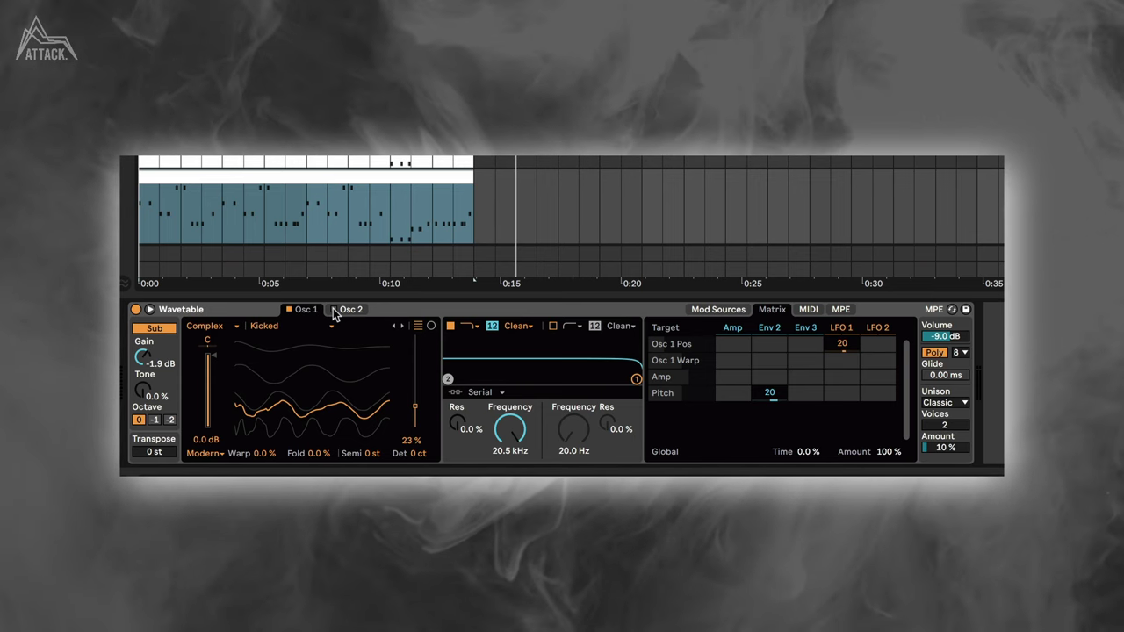
Load the Collection > Beige wavetable into Osc 1 and lower its gain to -7 dB
click(238, 327)
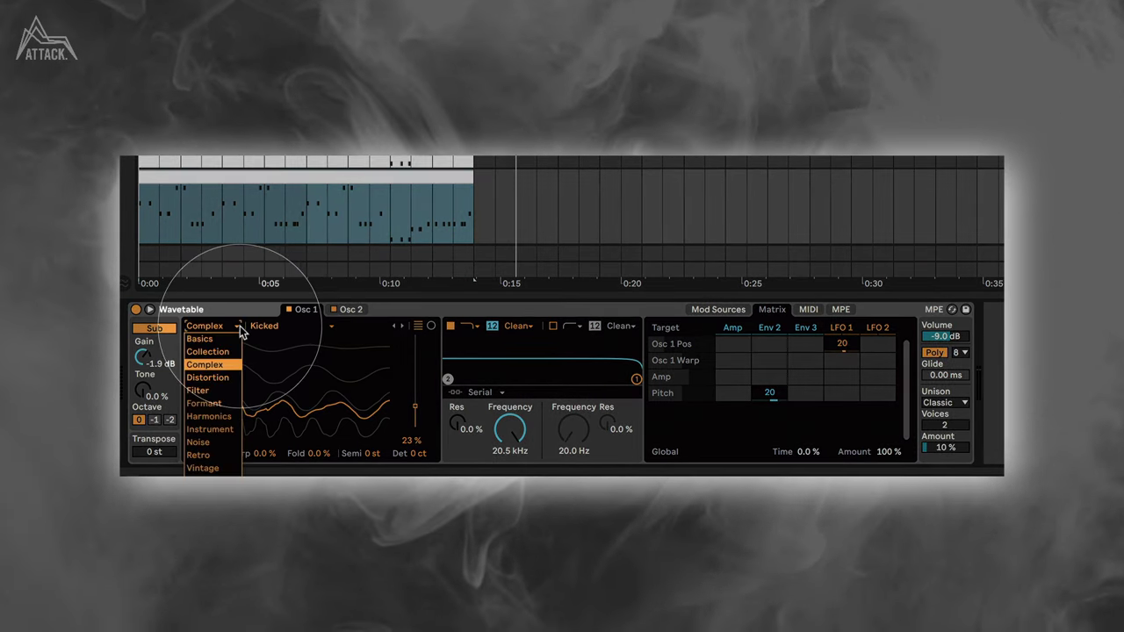
click(226, 353)
click(303, 326)
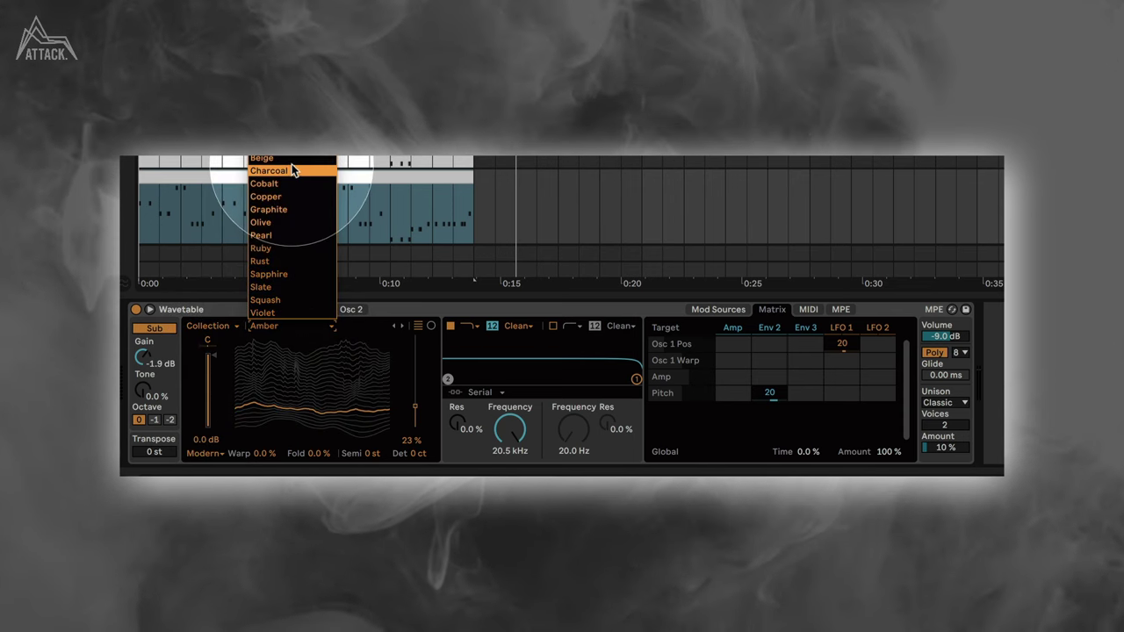
click(263, 158)
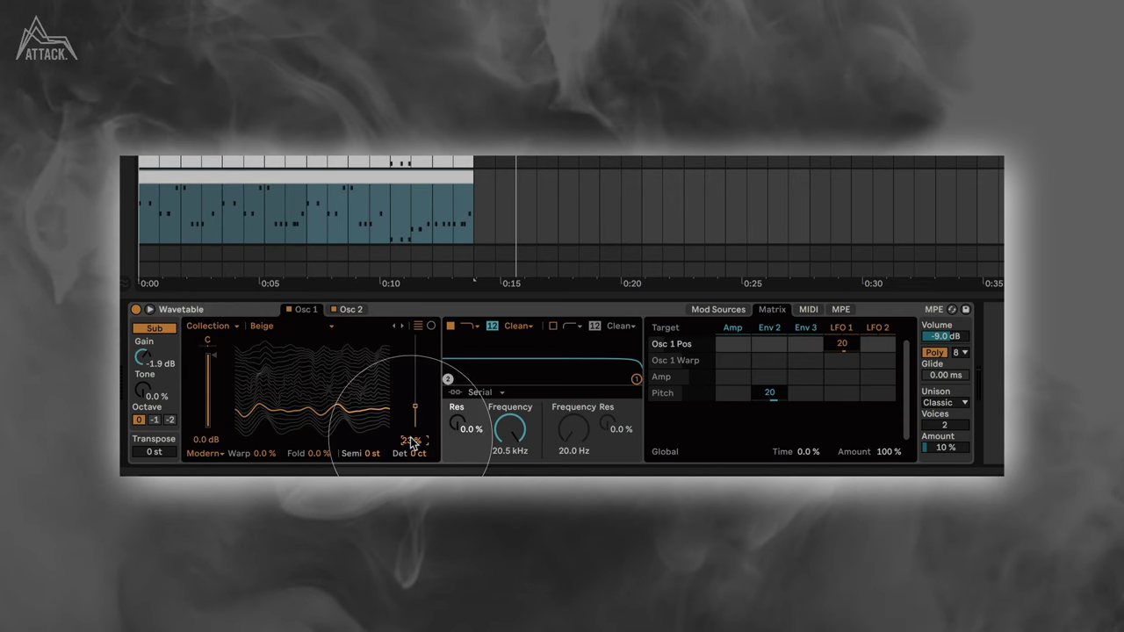
click(207, 435)
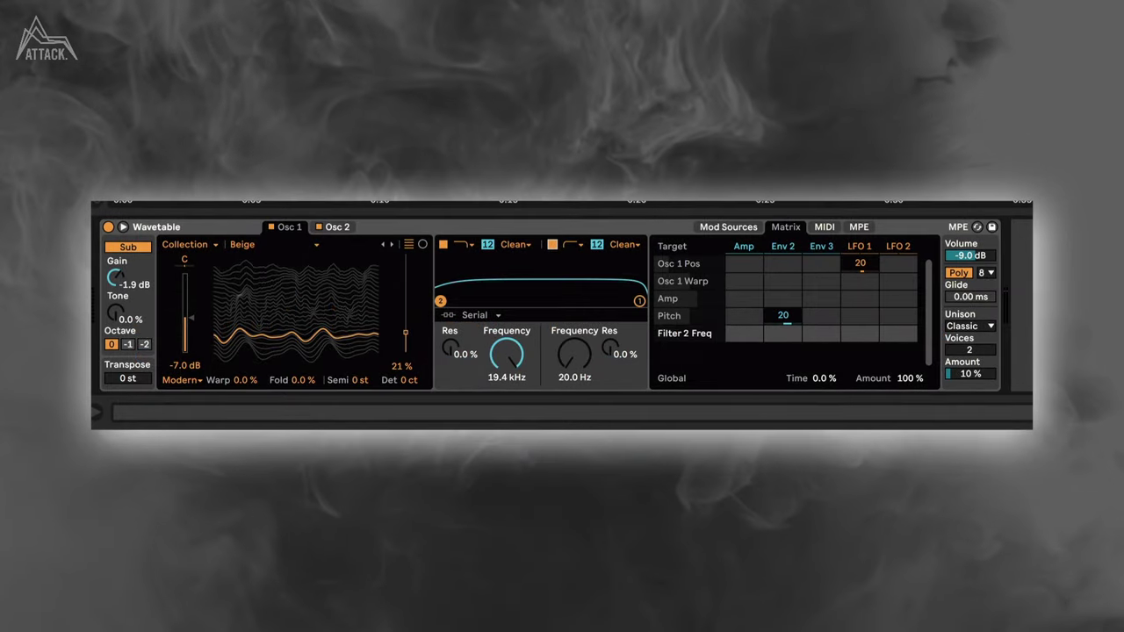
Set Filter 1 to 4.90 kHz with 54 % resonance and Filter 2 to 93.3 Hz
drag(507, 354, 507, 378)
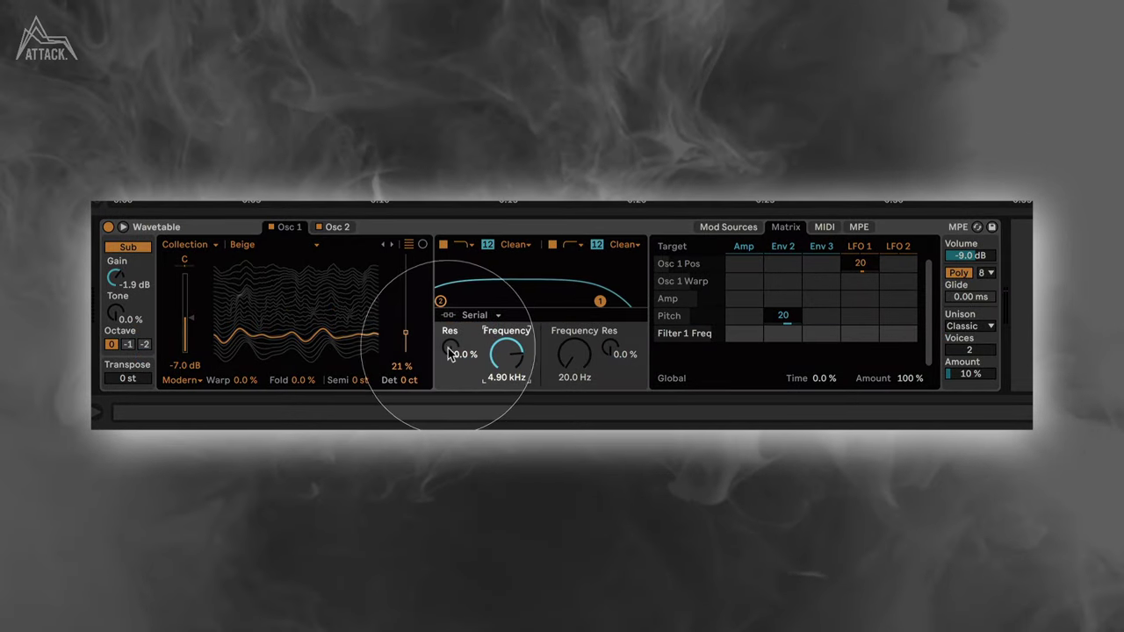
drag(449, 350, 451, 343)
drag(574, 356, 575, 347)
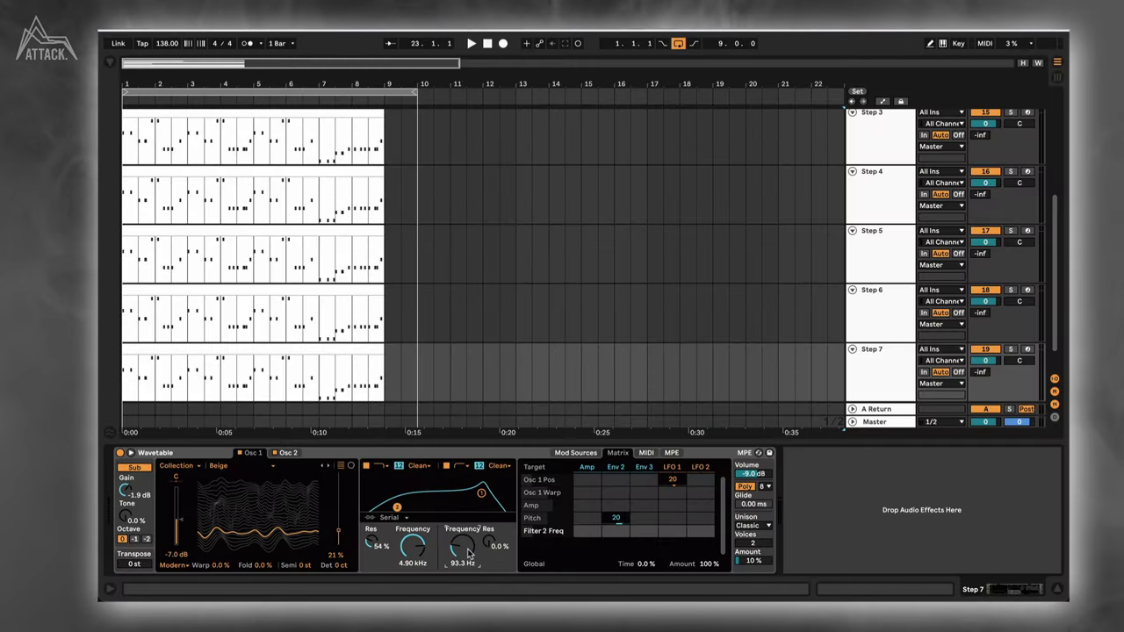
Search 'drum' in the browser, load Drum Buss after Wavetable, and set Crunch to 16 %
key(ctrl+f)
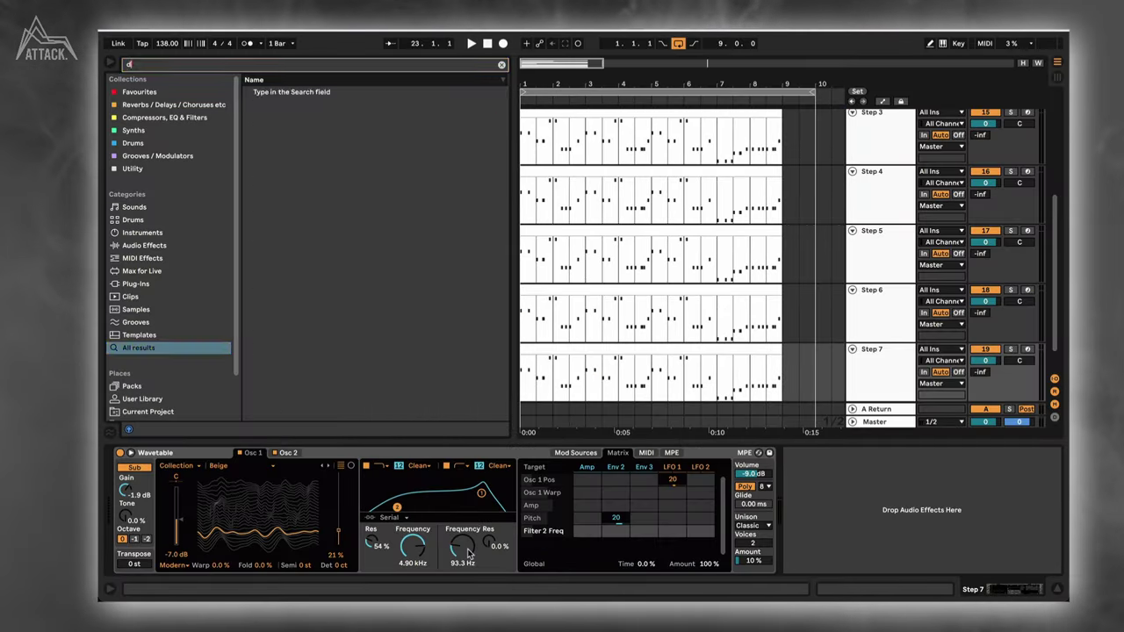
text(drum)
double_click(270, 104)
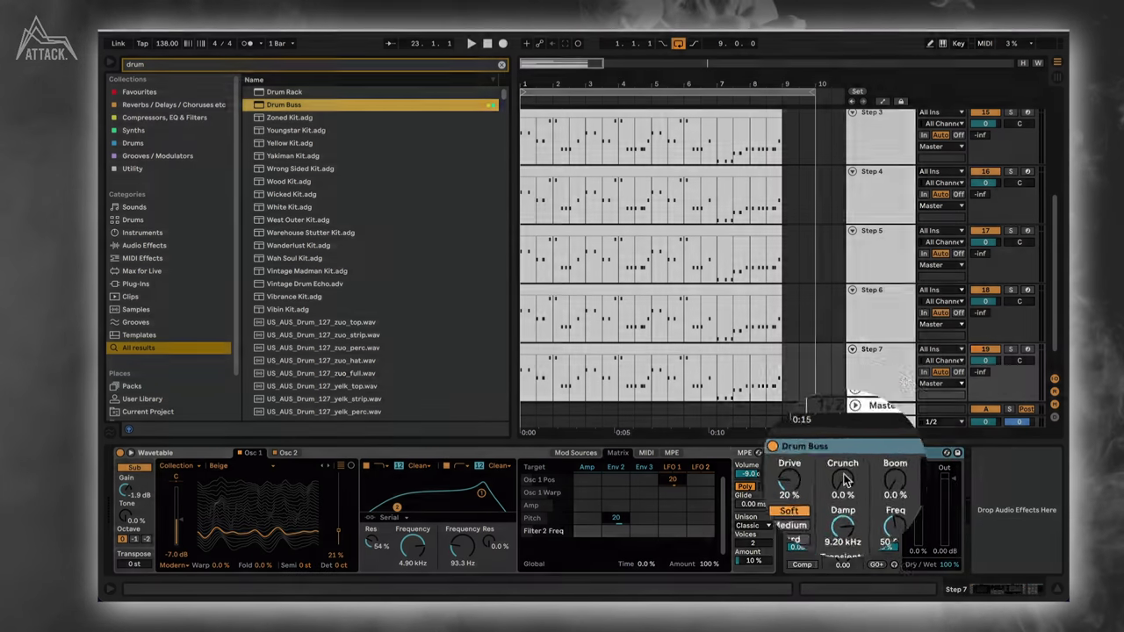
drag(842, 479, 842, 476)
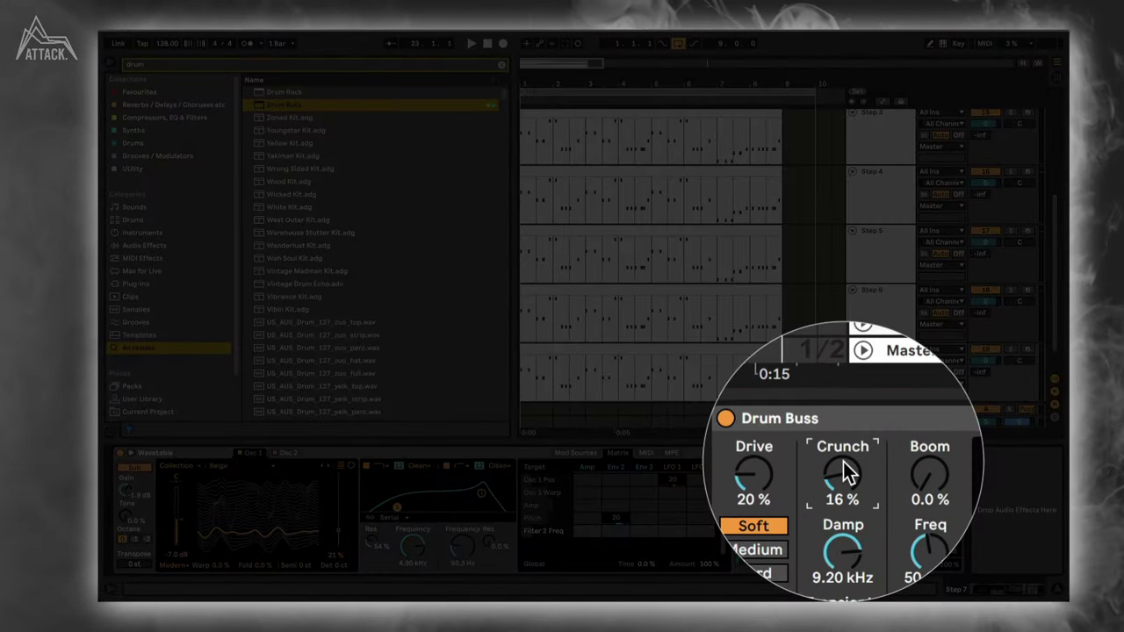